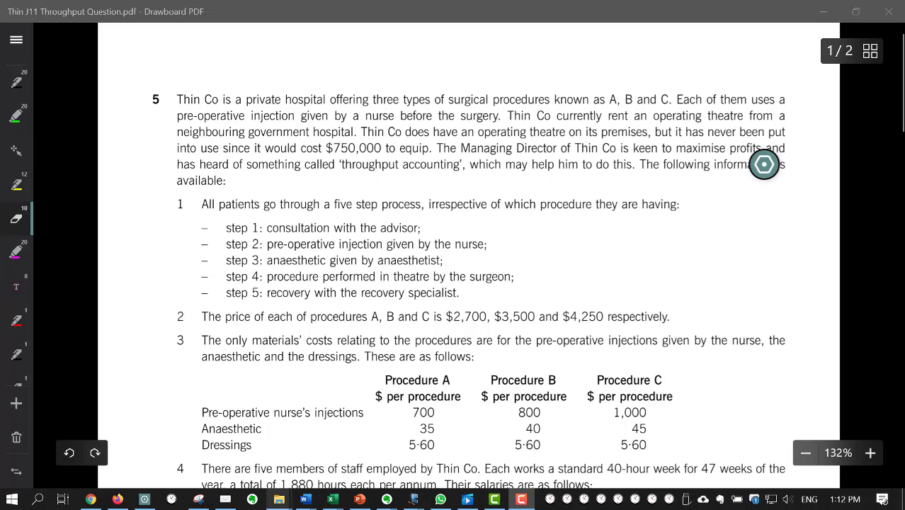
Highlight requirement (a), "Calculate the throughput accounting ratio for procedure C", in yellow on the second page of the question
{"action": "left_click", "coordinate": [17, 150]}
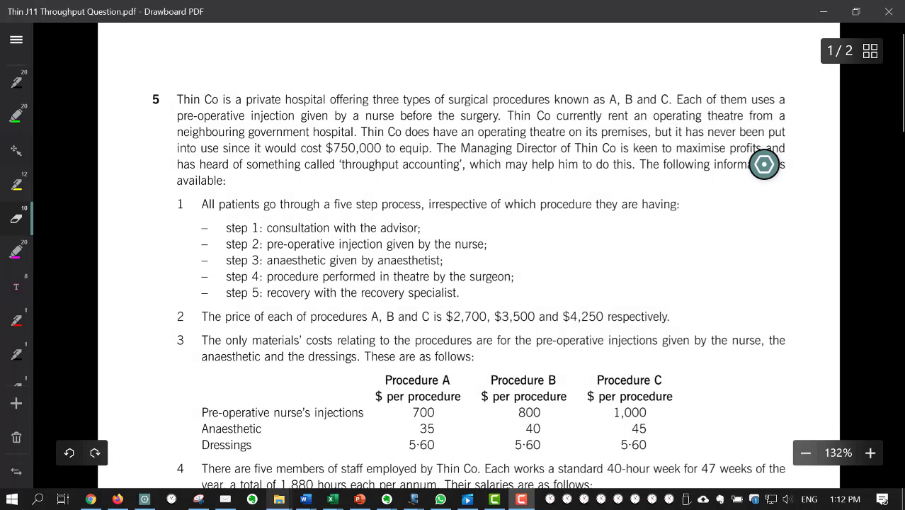
{"action": "scroll", "coordinate": [467, 276], "scroll_direction": "down", "scroll_amount": 5}
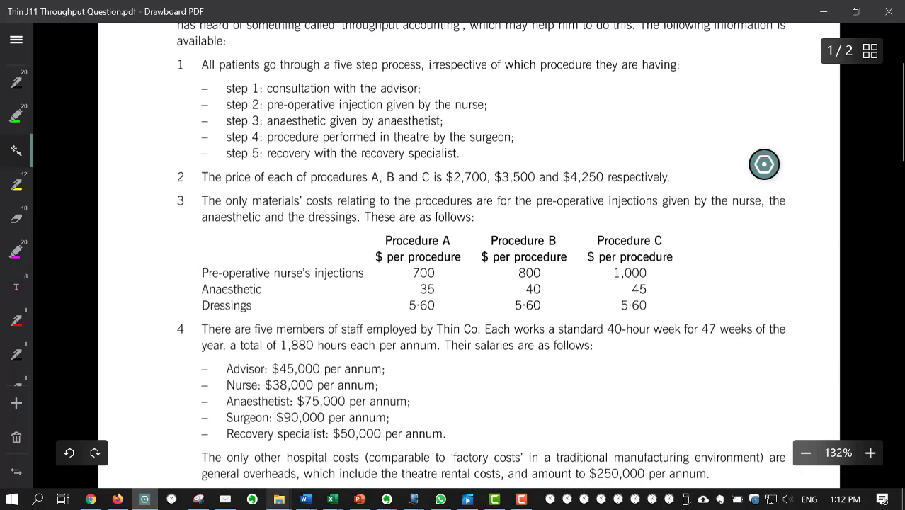
{"action": "scroll", "coordinate": [467, 276], "scroll_direction": "down", "scroll_amount": 2}
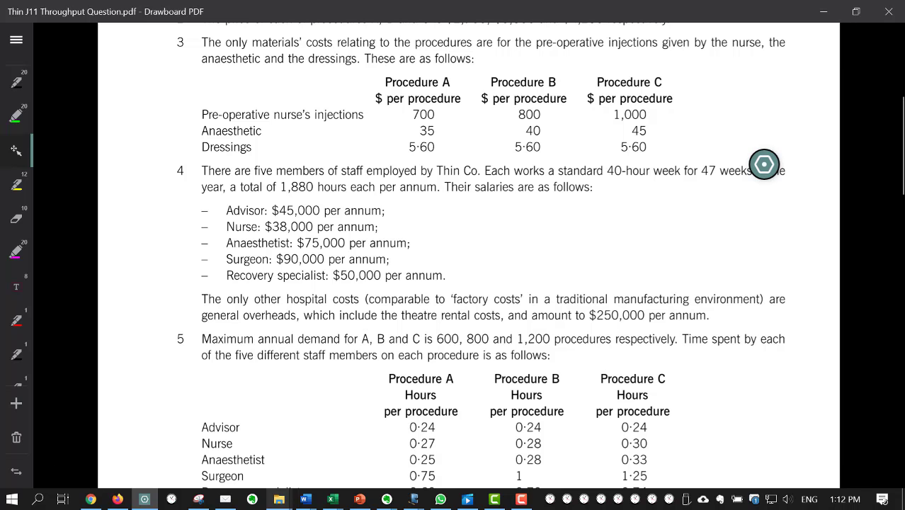
{"action": "scroll", "coordinate": [468, 276], "scroll_direction": "down", "scroll_amount": 12}
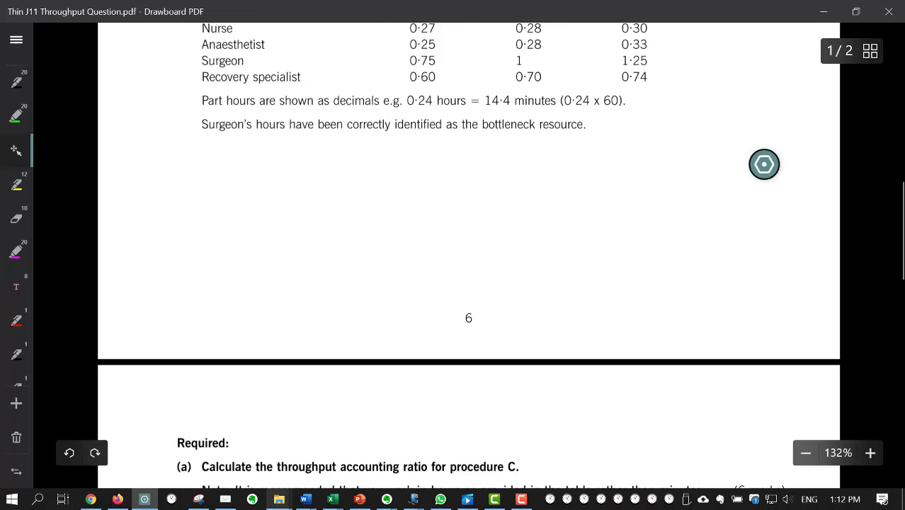
{"action": "scroll", "coordinate": [467, 276], "scroll_direction": "up", "scroll_amount": 1}
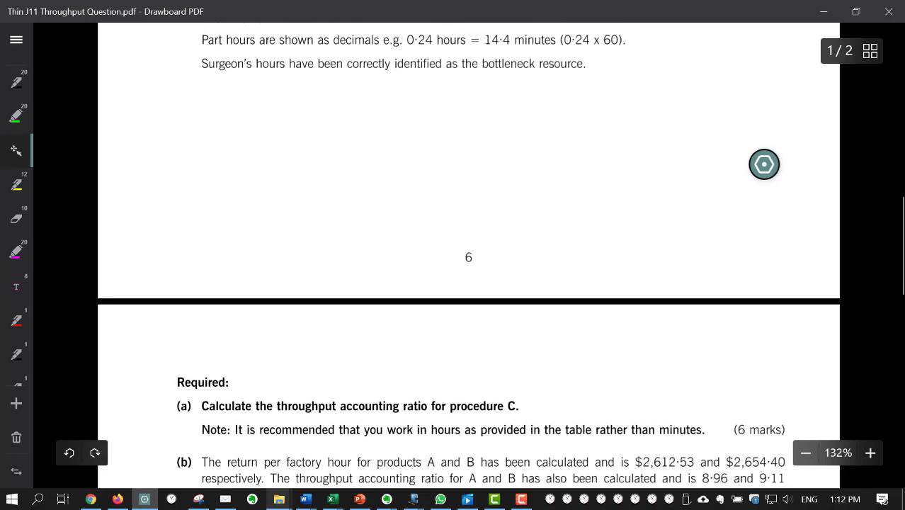
{"action": "left_click", "coordinate": [15, 184]}
{"action": "mouse_move", "coordinate": [572, 404]}
{"action": "left_mouse_down"}
{"action": "mouse_move", "coordinate": [253, 412]}
{"action": "mouse_move", "coordinate": [167, 405]}
{"action": "mouse_move", "coordinate": [573, 402]}
{"action": "left_mouse_up"}
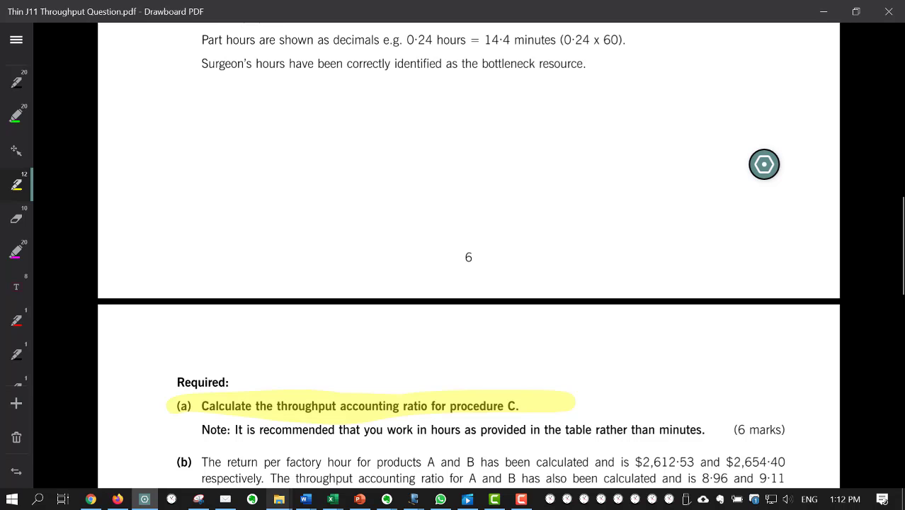
Review the Thin Co case information on the first page, from the staff hours table up to the introduction, and return to the requirements
{"action": "key", "text": "l"}
{"action": "scroll", "coordinate": [468, 283], "scroll_direction": "up", "scroll_amount": 4}
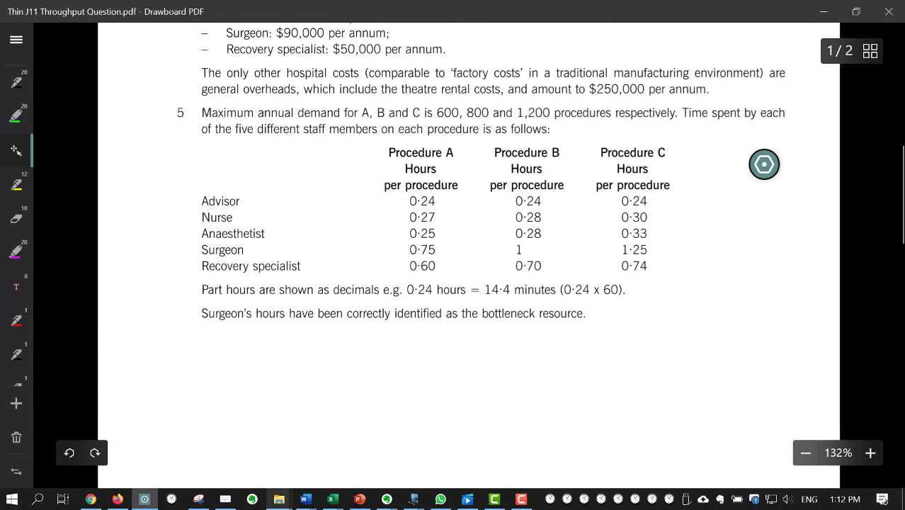
{"action": "scroll", "coordinate": [468, 269], "scroll_direction": "up", "scroll_amount": 8}
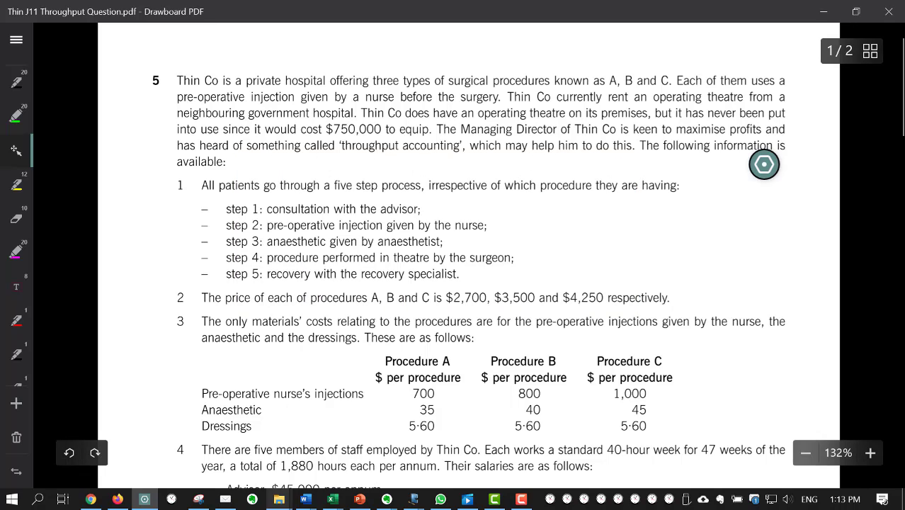
{"action": "scroll", "coordinate": [468, 264], "scroll_direction": "down", "scroll_amount": 10}
{"action": "scroll", "coordinate": [468, 263], "scroll_direction": "down", "scroll_amount": 8}
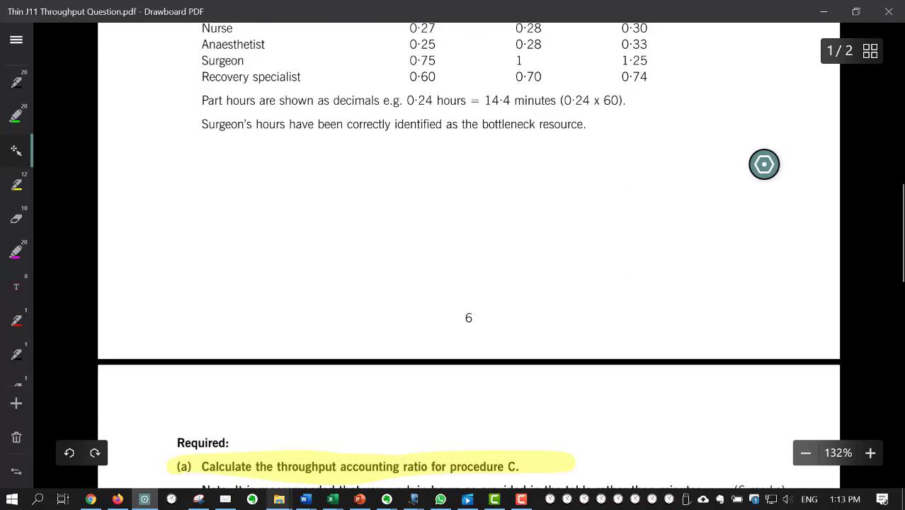
{"action": "scroll", "coordinate": [468, 264], "scroll_direction": "up", "scroll_amount": 1}
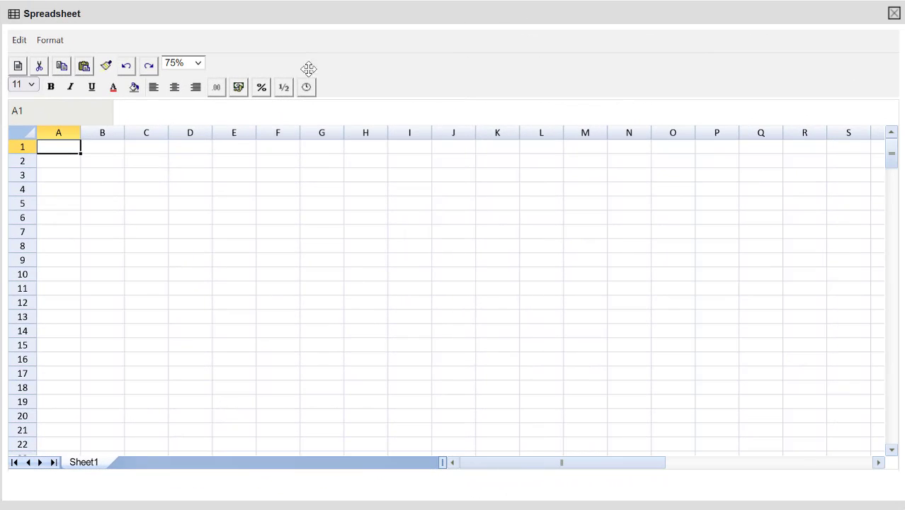
Switch to the blank spreadsheet, set its zoom to 100%, and enter the column headings A, B and C in C2 to E2
{"action": "left_click", "coordinate": [196, 65]}
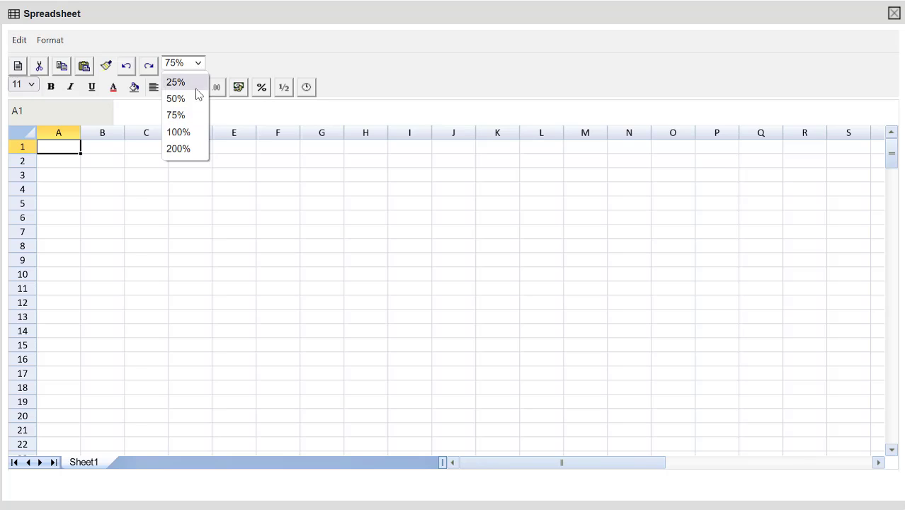
{"action": "left_click", "coordinate": [198, 130]}
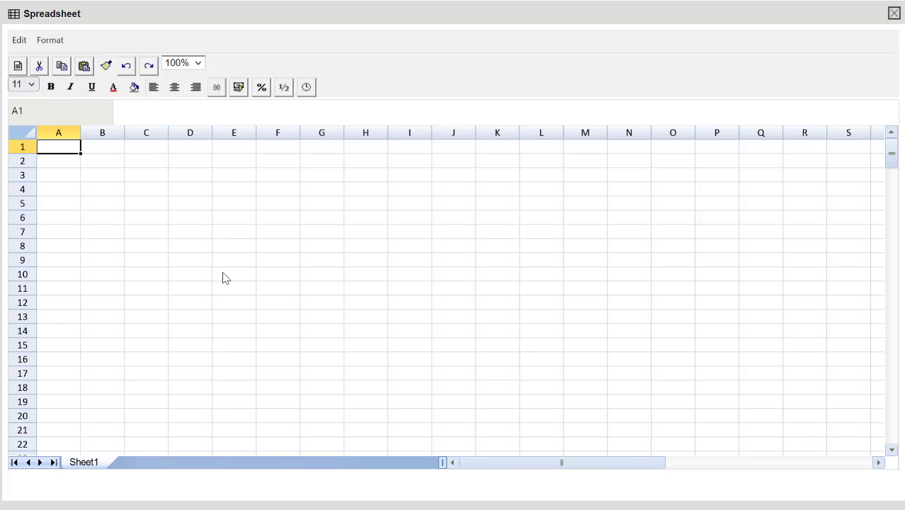
{"action": "key", "text": "Down"}
{"action": "key", "text": "Right"}
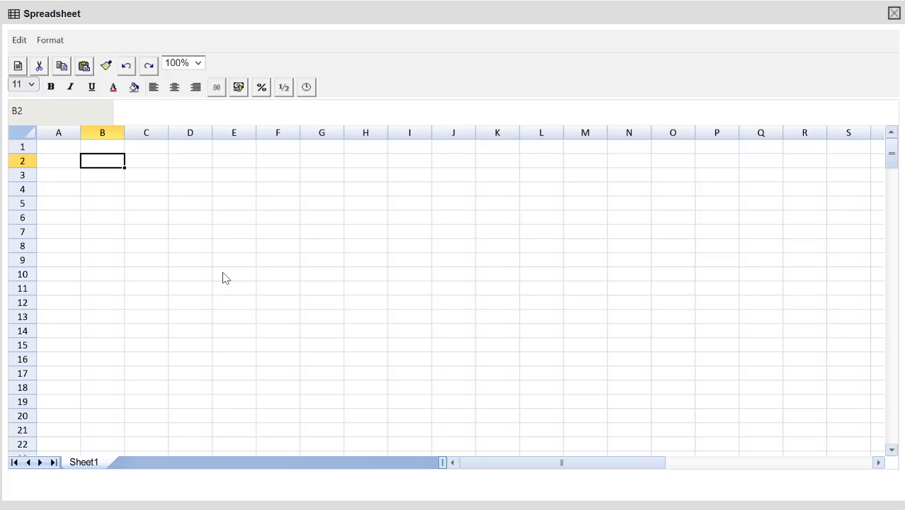
{"action": "key", "text": "Right"}
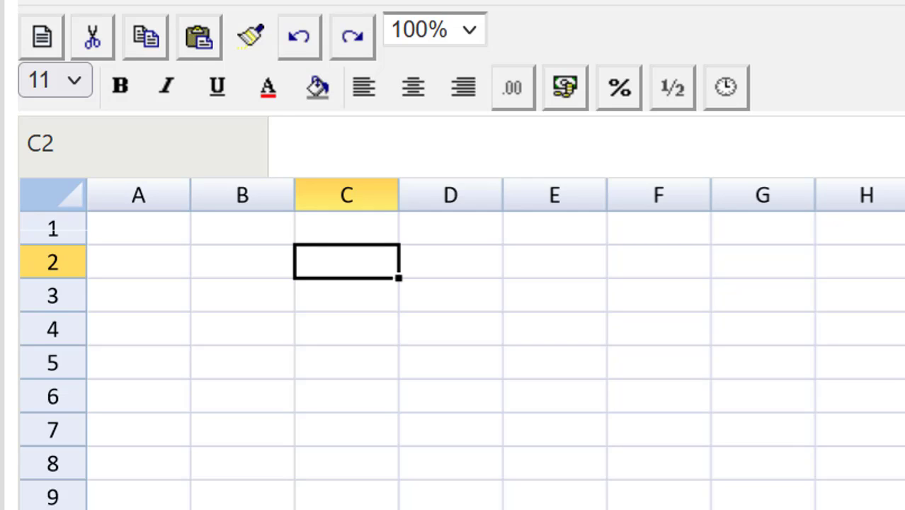
{"action": "type", "text": "A"}
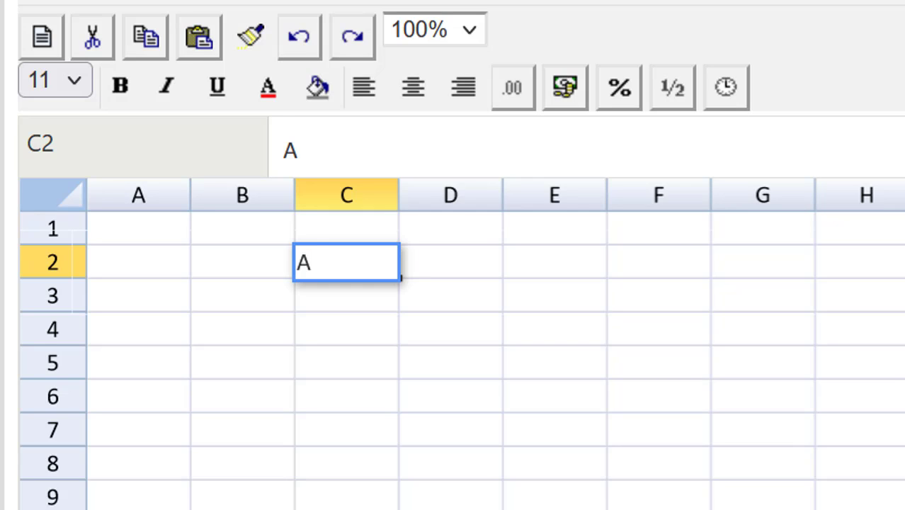
{"action": "key", "text": "Tab"}
{"action": "type", "text": "B"}
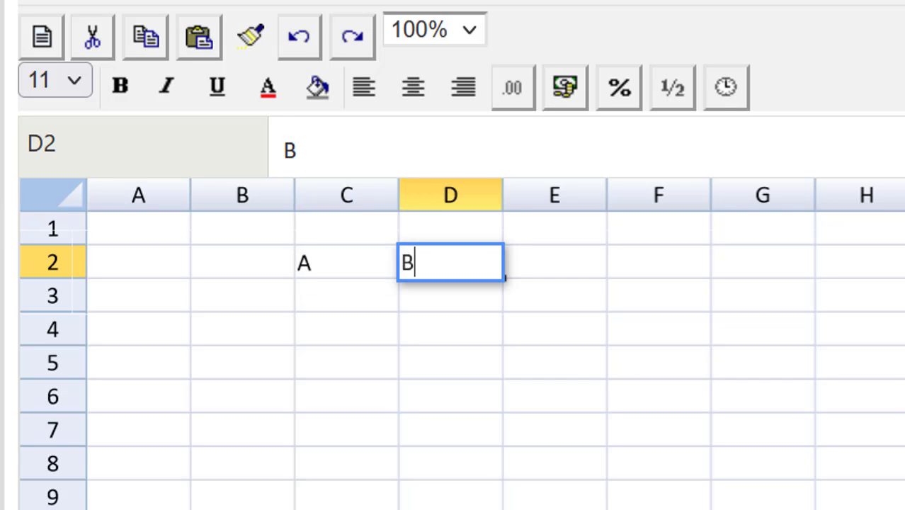
{"action": "key", "text": "Tab"}
{"action": "type", "text": "C"}
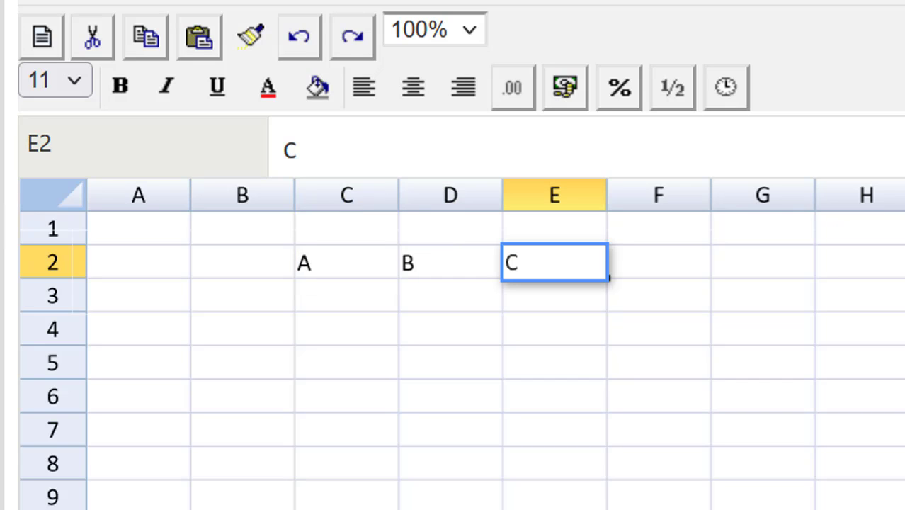
{"action": "key", "text": "Return"}
Enter the row labels "TPC / H", "OFC / H" and "TPAR" in cells B3 to B5
{"action": "left_click", "coordinate": [451, 296]}
{"action": "left_click", "coordinate": [242, 295]}
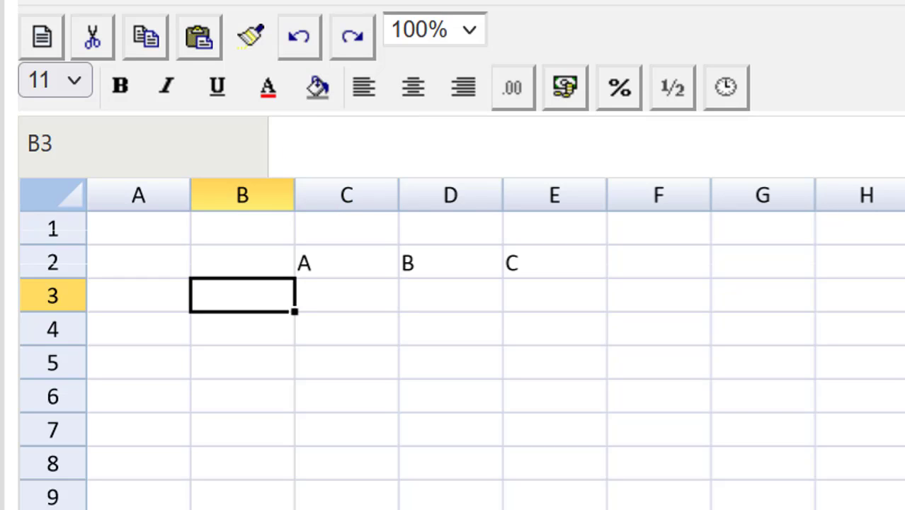
{"action": "type", "text": "TPC /"}
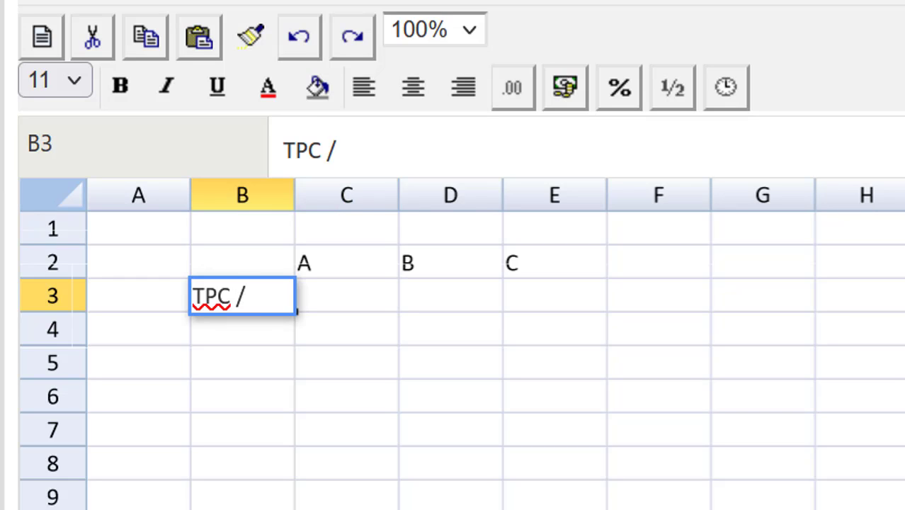
{"action": "type", "text": " H"}
{"action": "key", "text": "Return"}
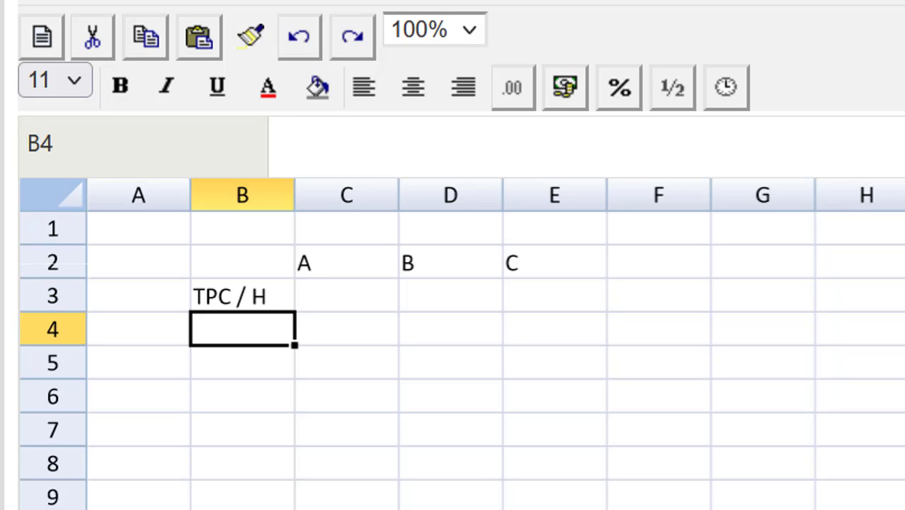
{"action": "type", "text": "OFC"}
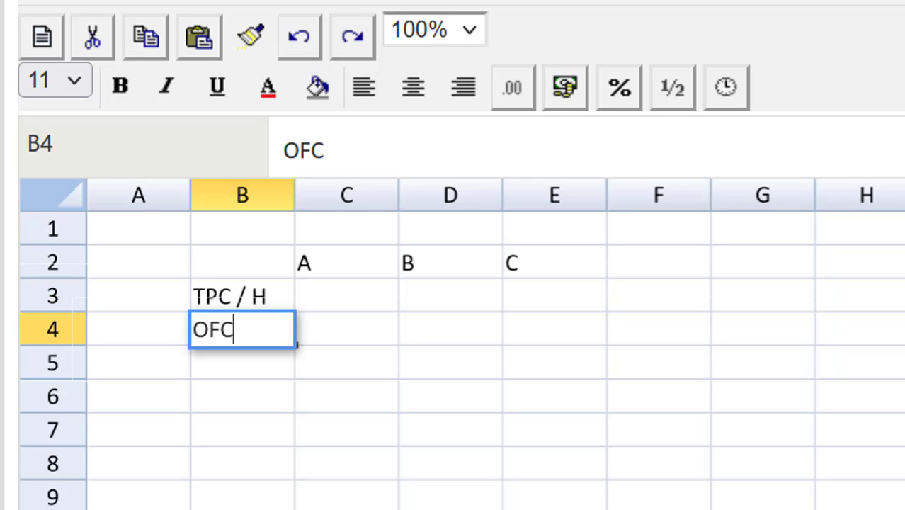
{"action": "type", "text": " / H"}
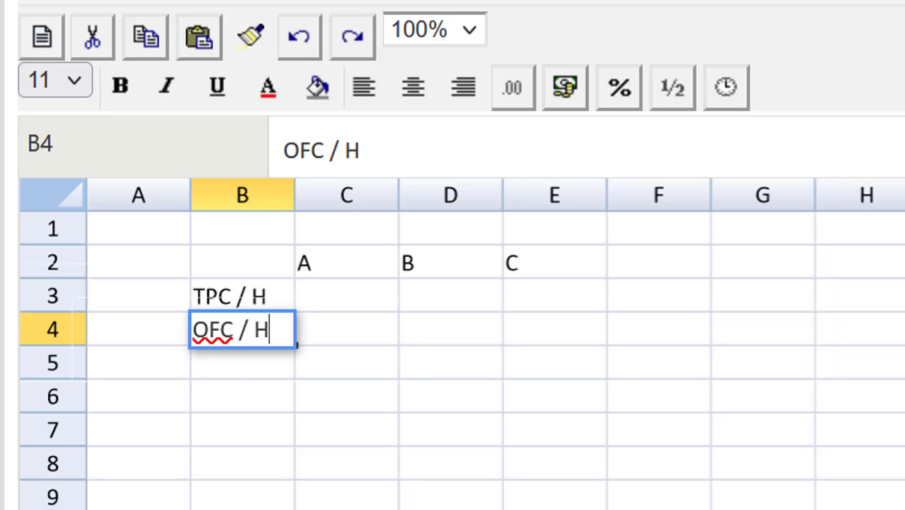
{"action": "key", "text": "Return"}
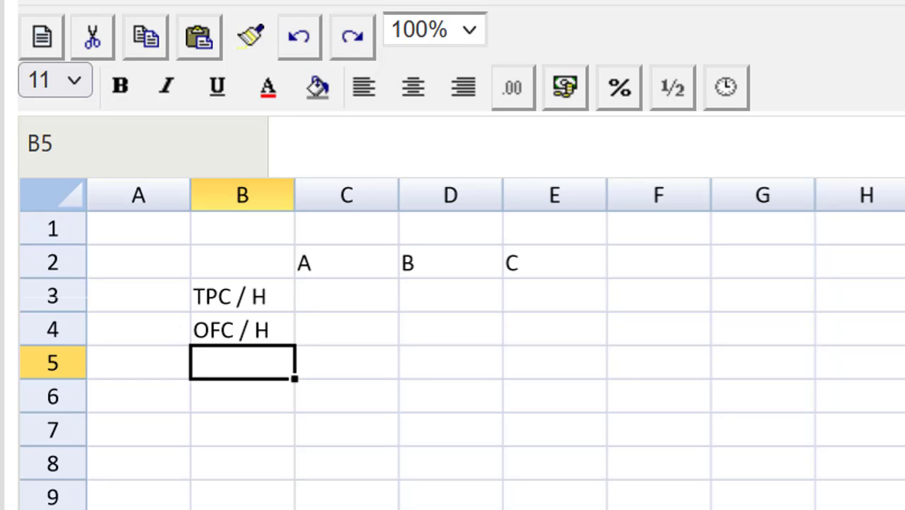
{"action": "type", "text": "TPAR"}
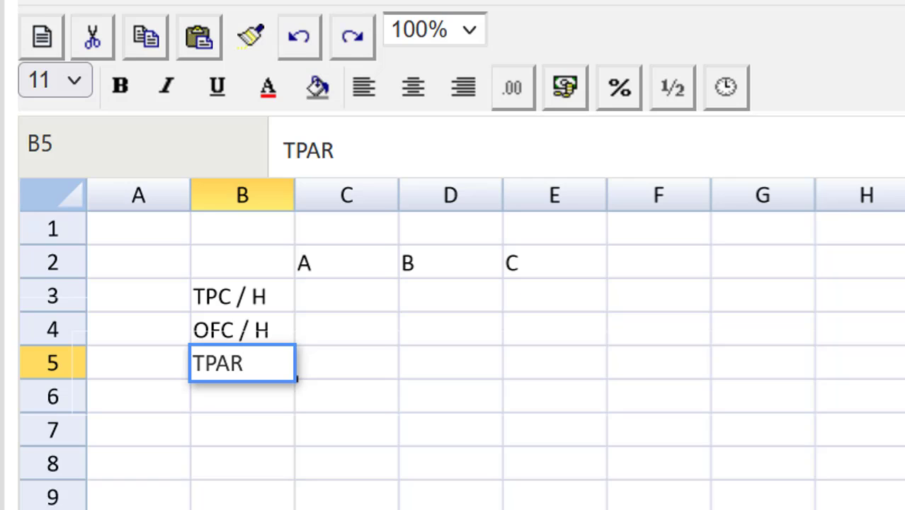
{"action": "key", "text": "Return"}
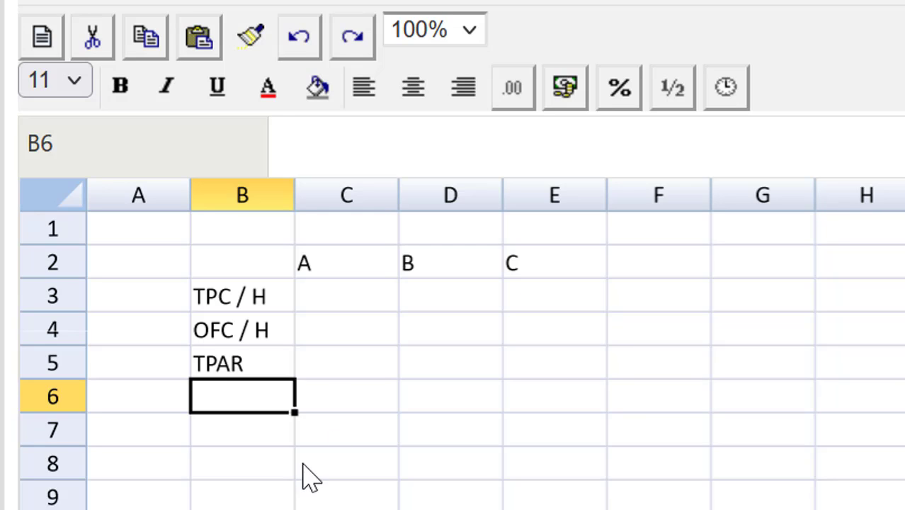
Enter "TPC/H" in cell B7 as the heading of a separate working beneath the ratio table
{"action": "left_click", "coordinate": [369, 303]}
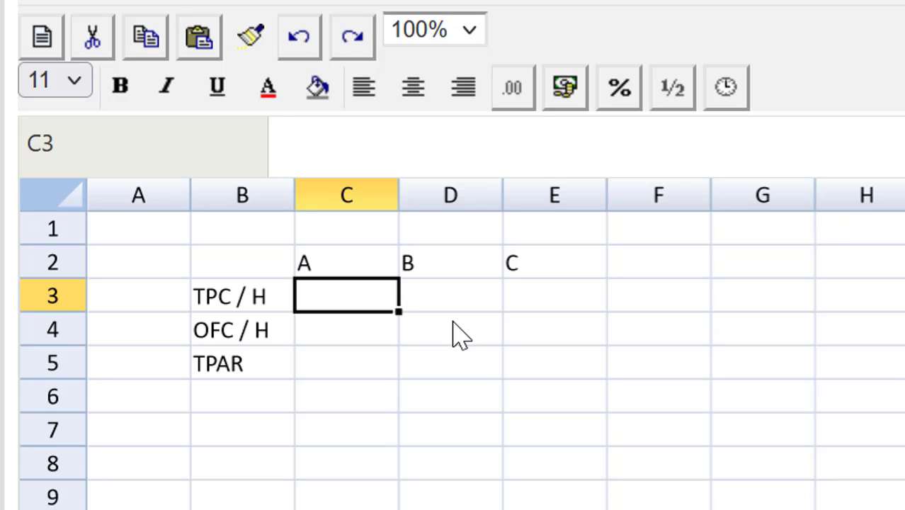
{"action": "key", "text": "Down"}
{"action": "key", "text": "Down"}
{"action": "key", "text": "Down"}
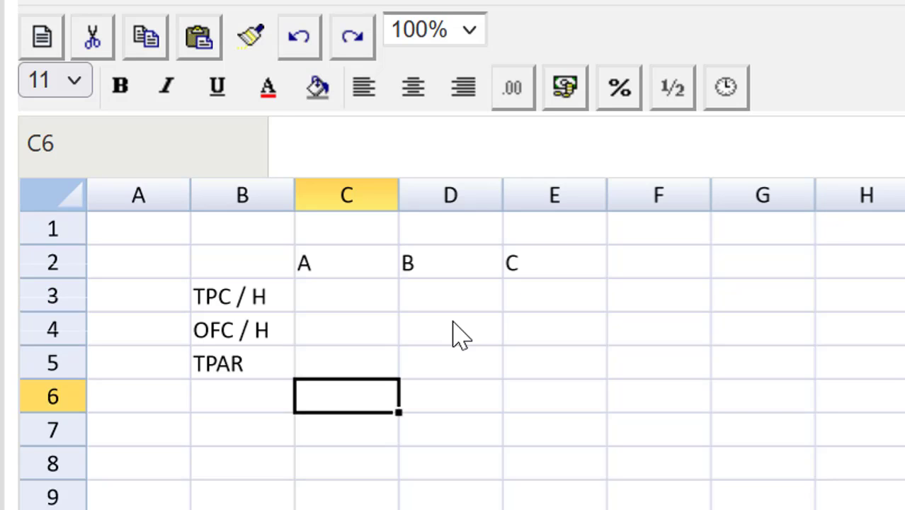
{"action": "key", "text": "Down"}
{"action": "key", "text": "Left"}
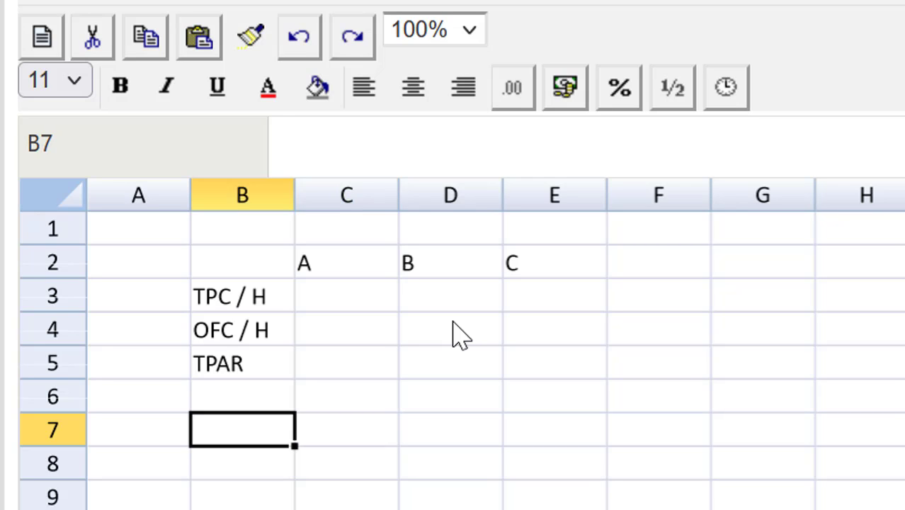
{"action": "type", "text": "T"}
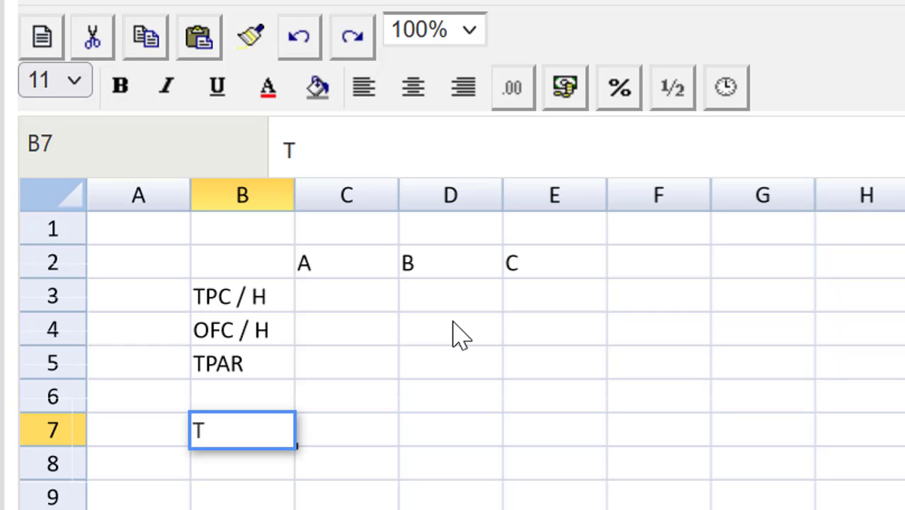
{"action": "type", "text": "PC/H"}
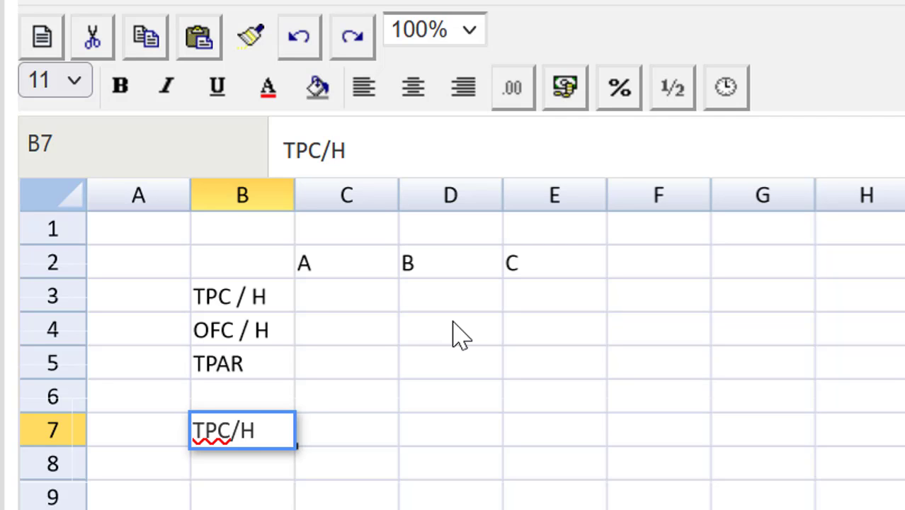
{"action": "key", "text": "Return"}
Enter the working's row labels "Price", "less mats" and "TPC" in cells B8 to B10
{"action": "type", "text": "Price"}
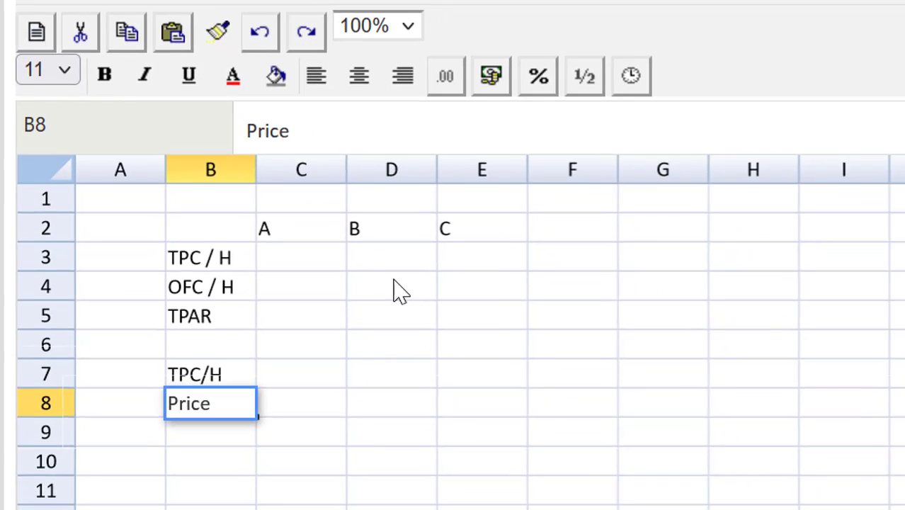
{"action": "key", "text": "Return"}
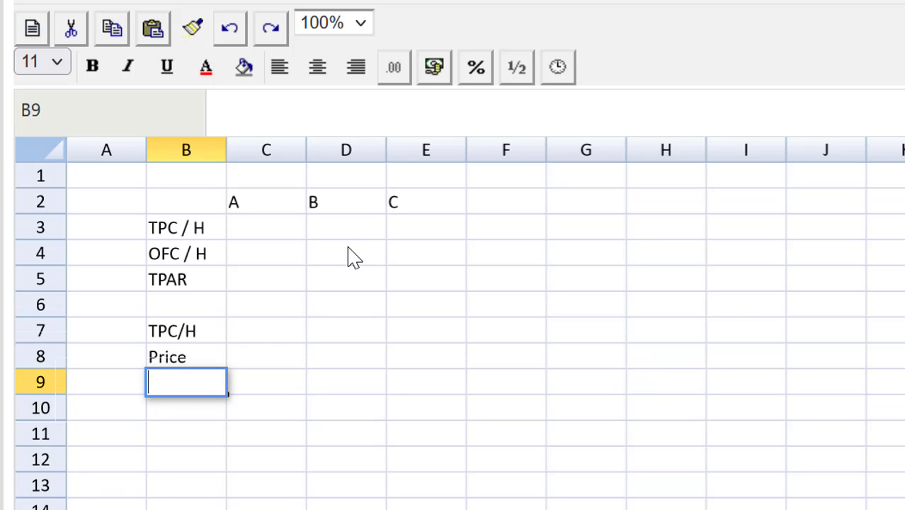
{"action": "type", "text": "less mats"}
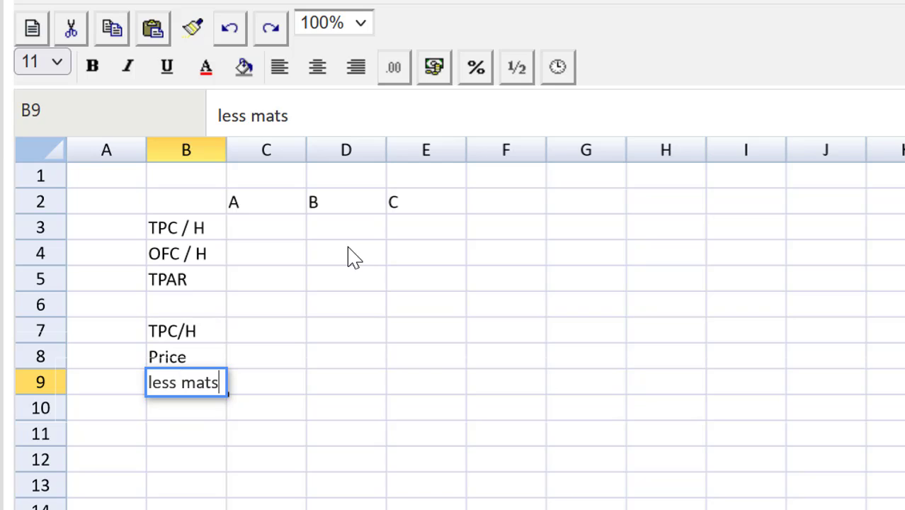
{"action": "key", "text": "Return"}
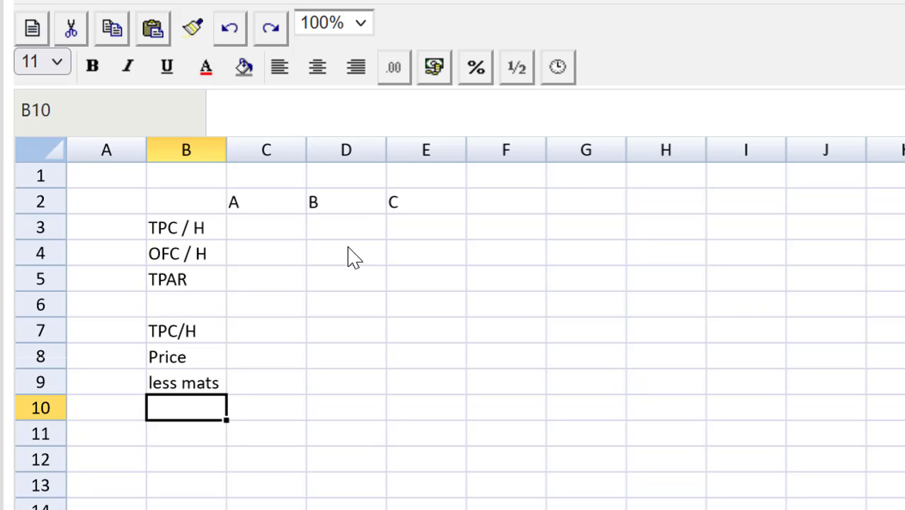
{"action": "type", "text": "TPC"}
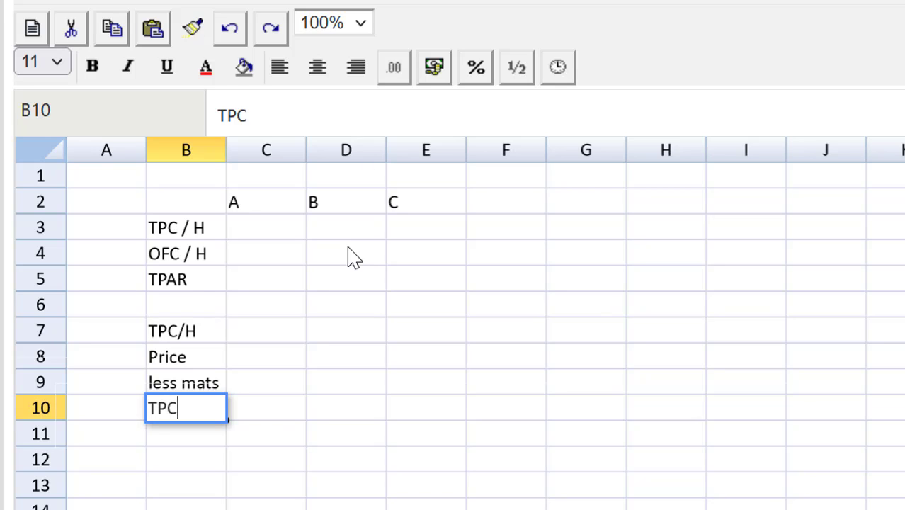
{"action": "key", "text": "Return"}
Enter the row label "Time on bottleneck" in cell B11
{"action": "type", "text": "Time"}
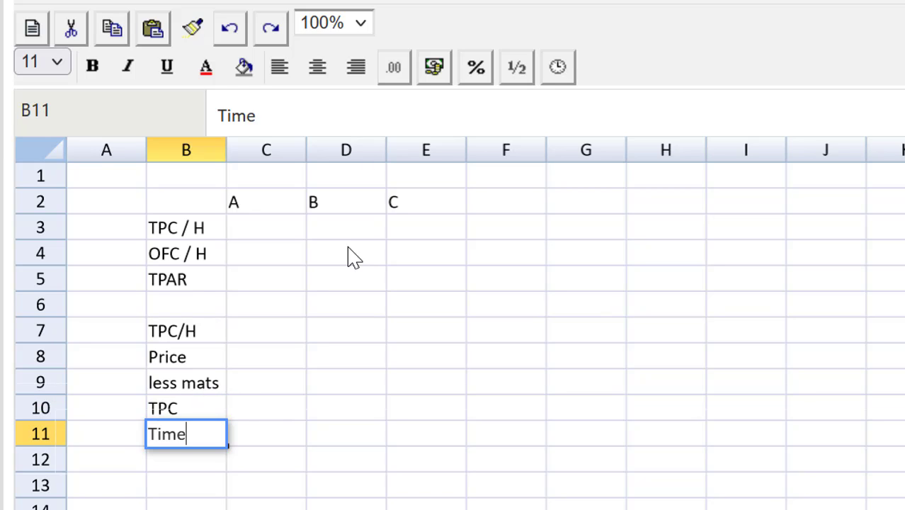
{"action": "type", "text": " on bott"}
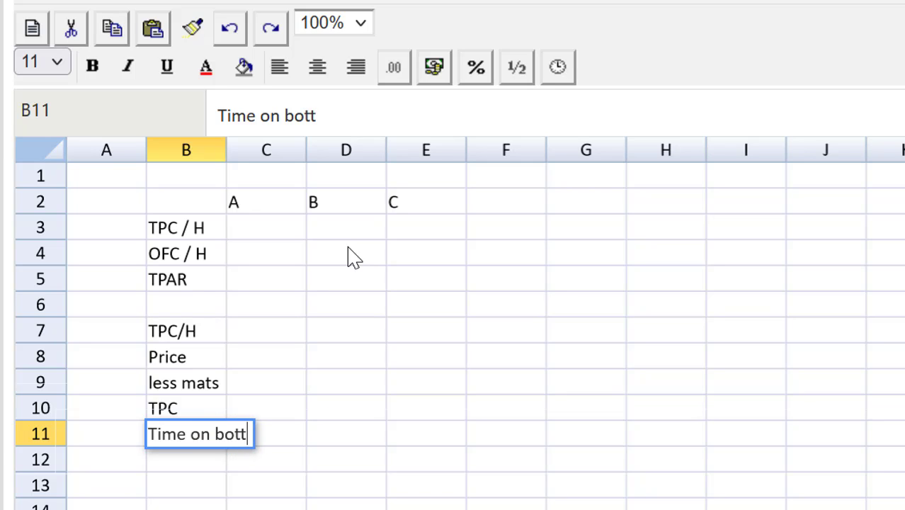
{"action": "type", "text": "lenect"}
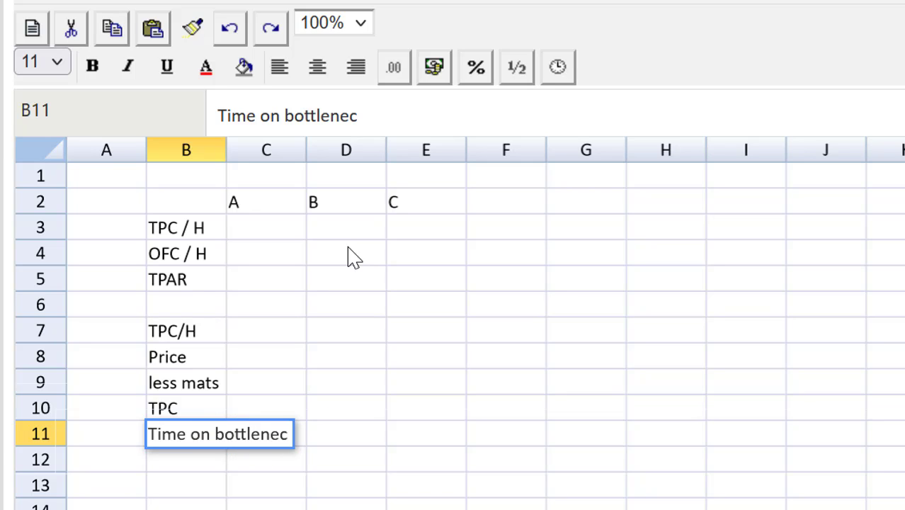
{"action": "key", "text": "BackSpace"}
{"action": "type", "text": "lk"}
{"action": "key", "text": "BackSpace"}
{"action": "key", "text": "BackSpace"}
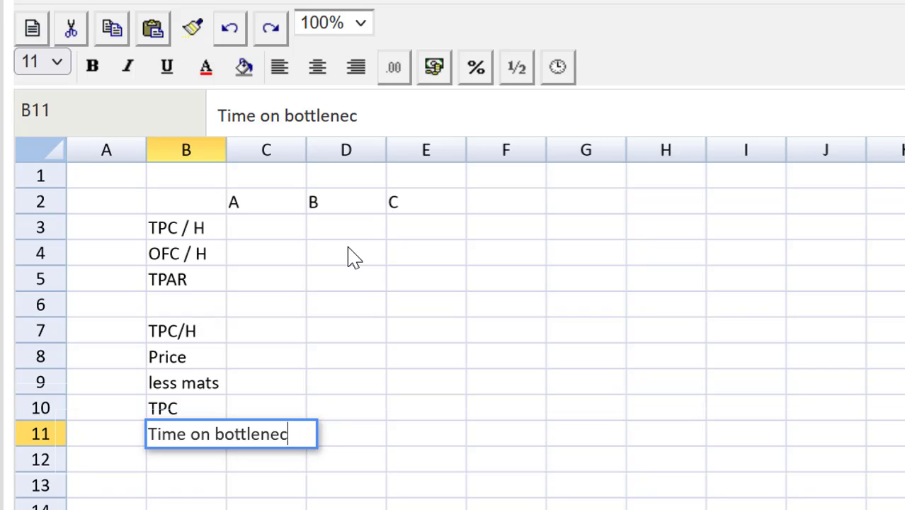
{"action": "type", "text": "k"}
{"action": "key", "text": "Return"}
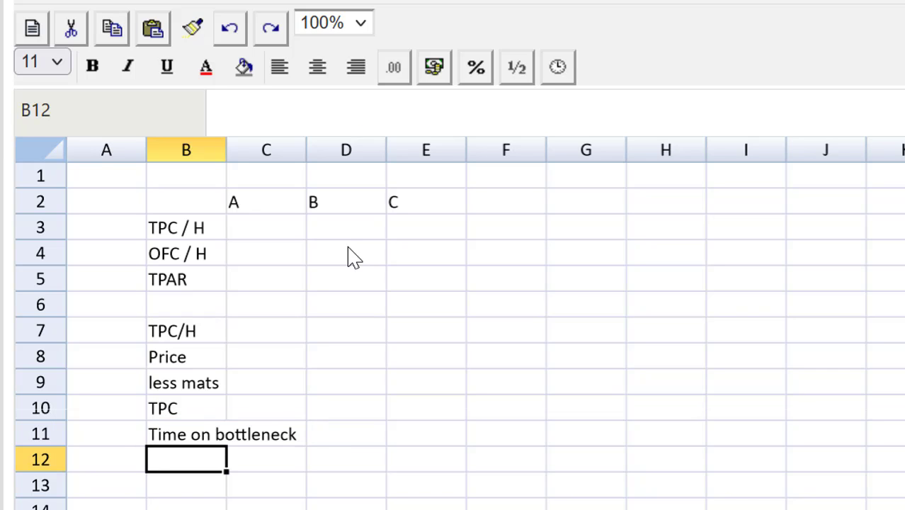
Enter "TPC / H" in cell B12 and widen column B to fit its longest label
{"action": "type", "text": "TPC /"}
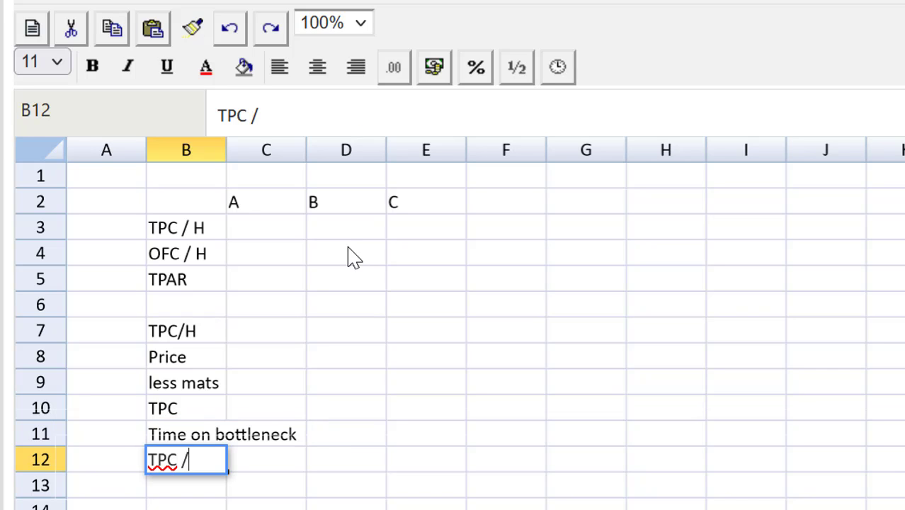
{"action": "type", "text": " H"}
{"action": "double_click", "coordinate": [224, 148]}
{"action": "left_click", "coordinate": [330, 319]}
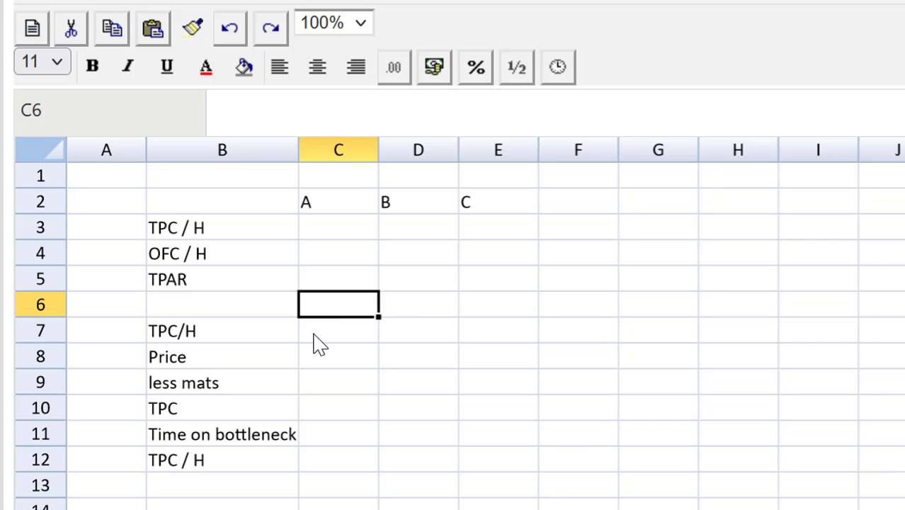
Enter the prices 2700, 3500 and 4250 for procedures A, B and C in cells C8 to E8
{"action": "left_click", "coordinate": [315, 339]}
{"action": "left_click", "coordinate": [319, 359]}
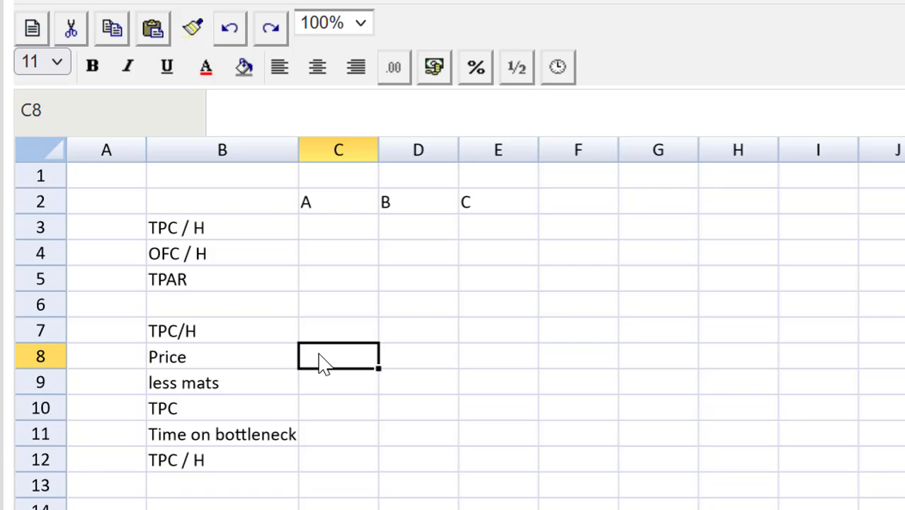
{"action": "type", "text": "2700"}
{"action": "key", "text": "Tab"}
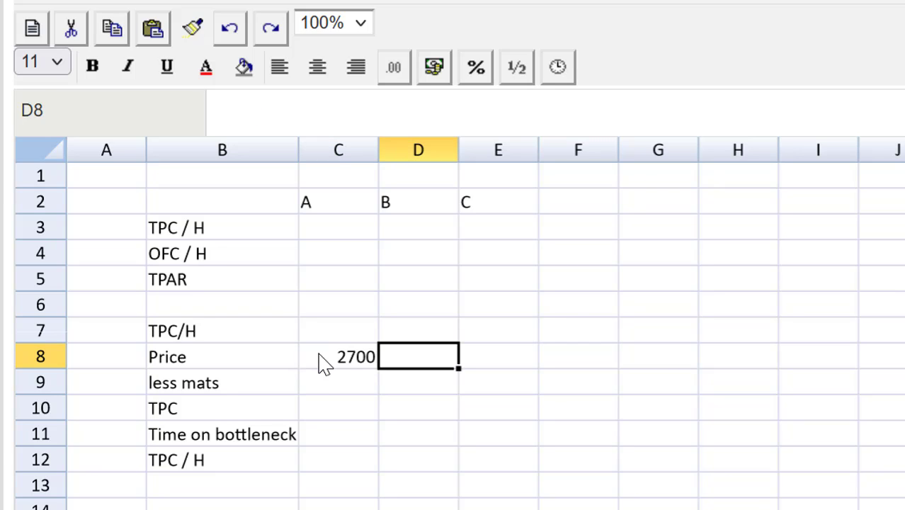
{"action": "type", "text": "3500"}
{"action": "key", "text": "Tab"}
{"action": "type", "text": "4250"}
{"action": "key", "text": "Return"}
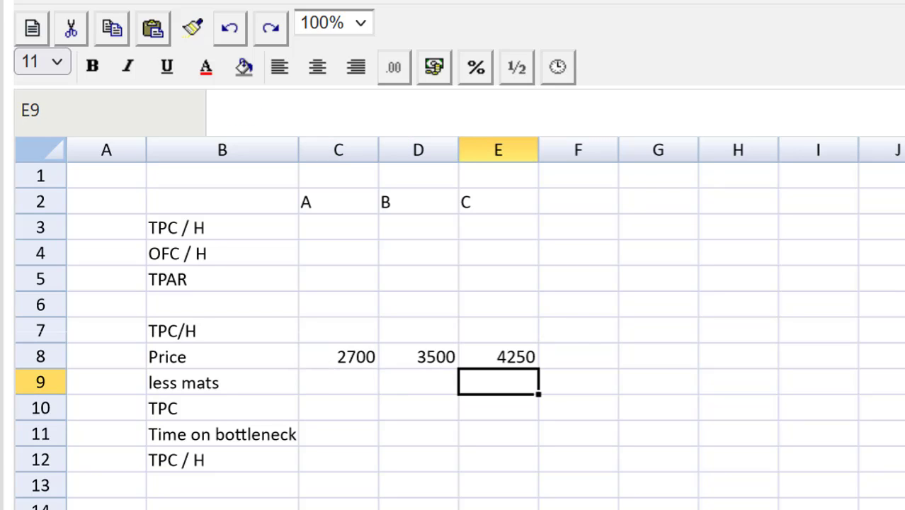
{"action": "left_click", "coordinate": [325, 386]}
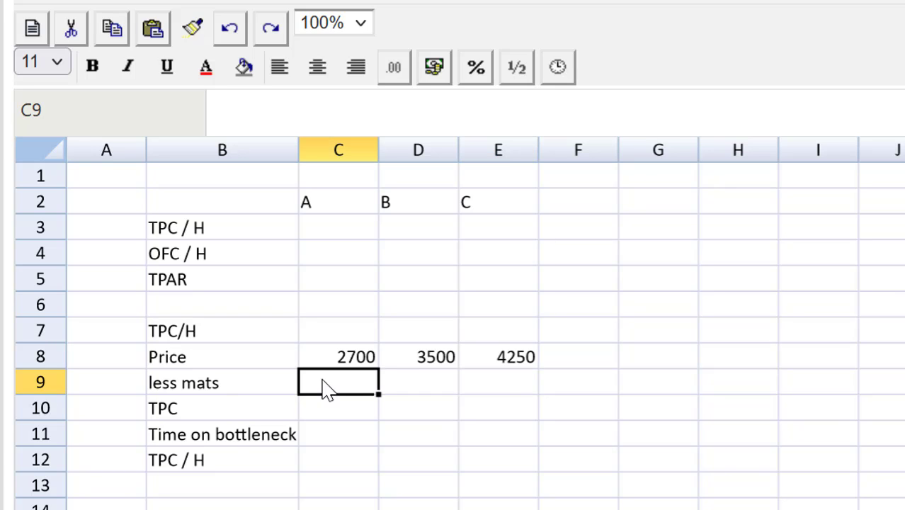
{"action": "type", "text": "=700+355.5"}
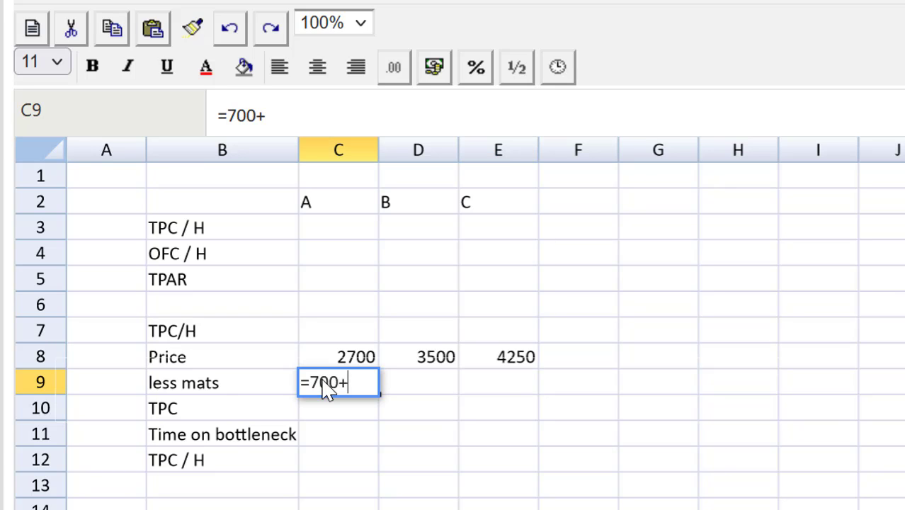
{"action": "key", "text": "Escape"}
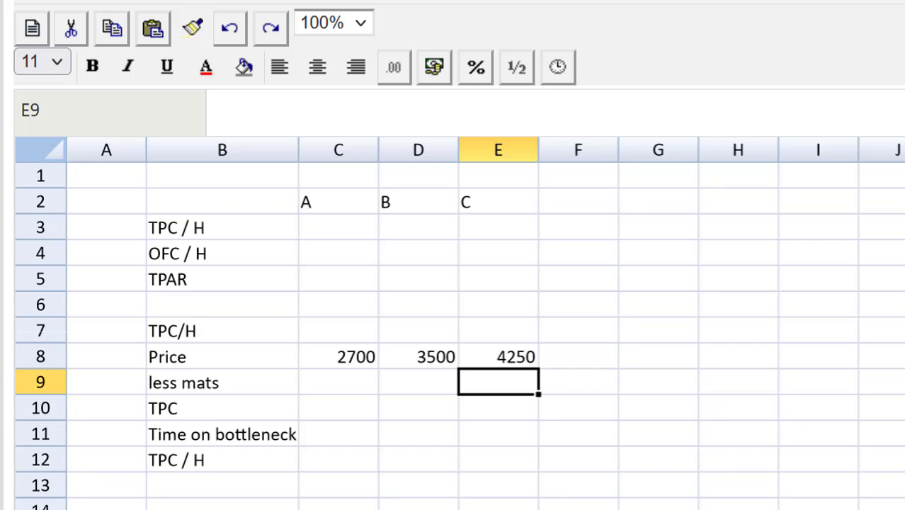
Calculate procedure A's materials cost in cell C9 with the formula =700+35+5.6
{"action": "left_click", "coordinate": [324, 388]}
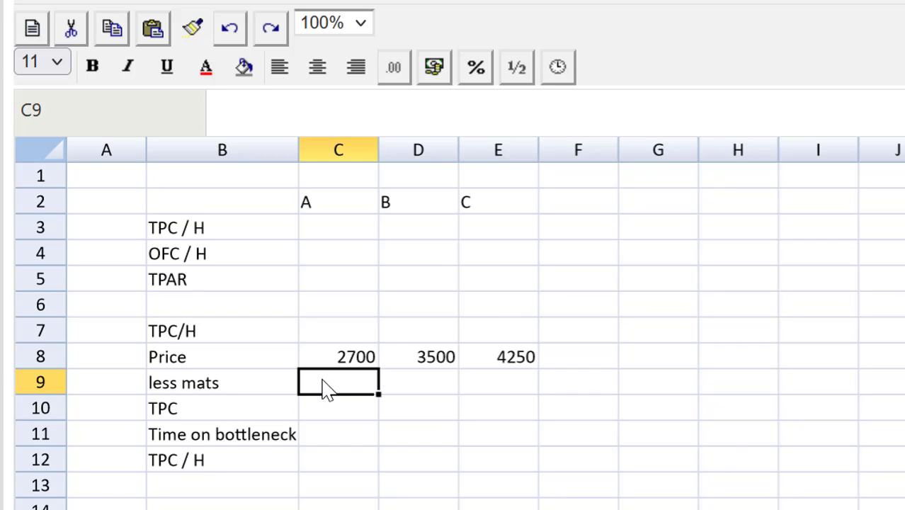
{"action": "type", "text": "="}
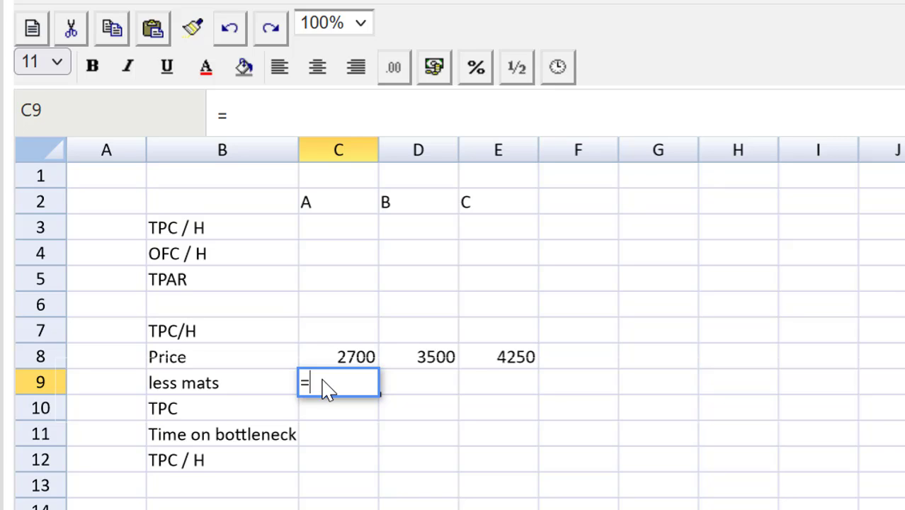
{"action": "type", "text": "700+"}
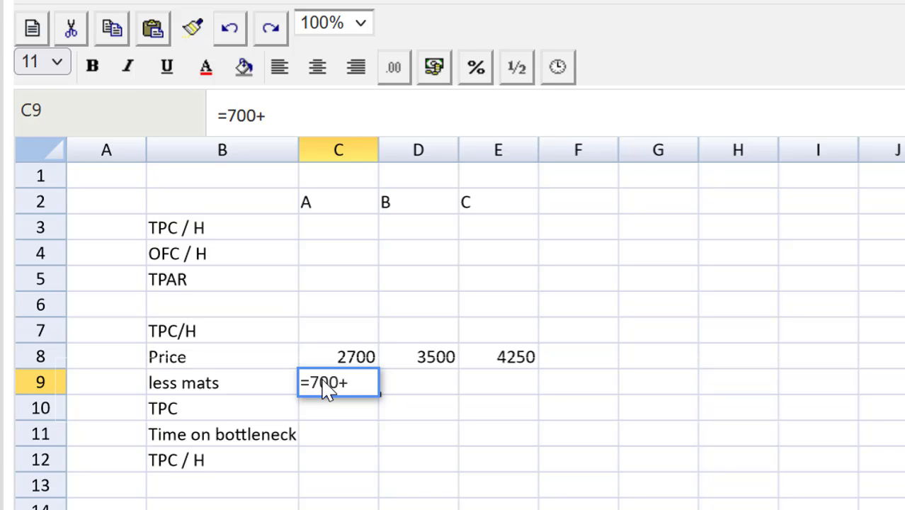
{"action": "type", "text": "355"}
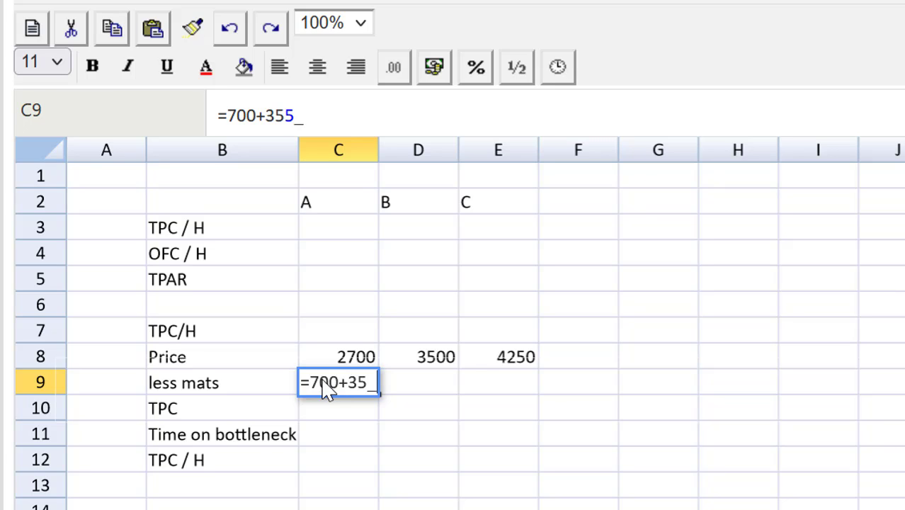
{"action": "type", "text": "5.6"}
{"action": "key", "text": "BackSpace"}
{"action": "key", "text": "BackSpace"}
{"action": "key", "text": "BackSpace"}
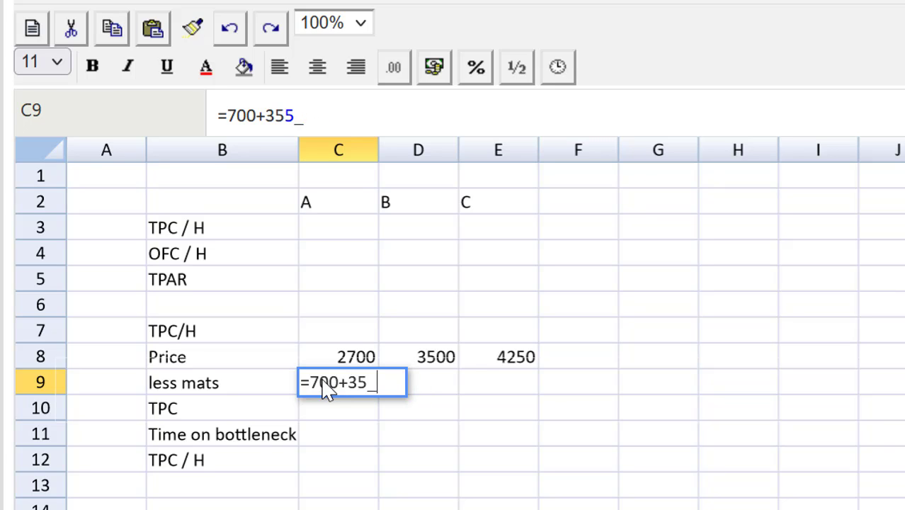
{"action": "key", "text": "BackSpace"}
{"action": "type", "text": "+5.6"}
{"action": "key", "text": "Return"}
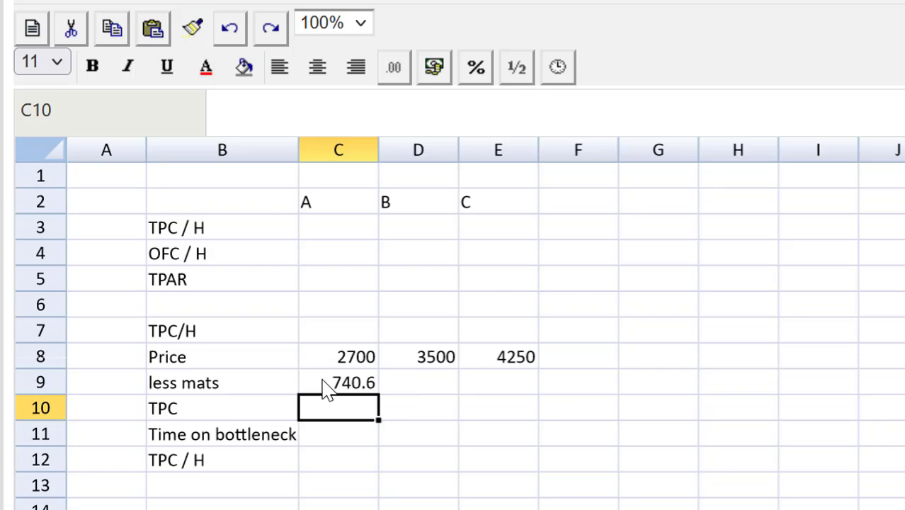
Calculate procedure B's materials cost in cell D9 with the formula =800+40+5.6
{"action": "key", "text": "Up"}
{"action": "key", "text": "Right"}
{"action": "type", "text": "="}
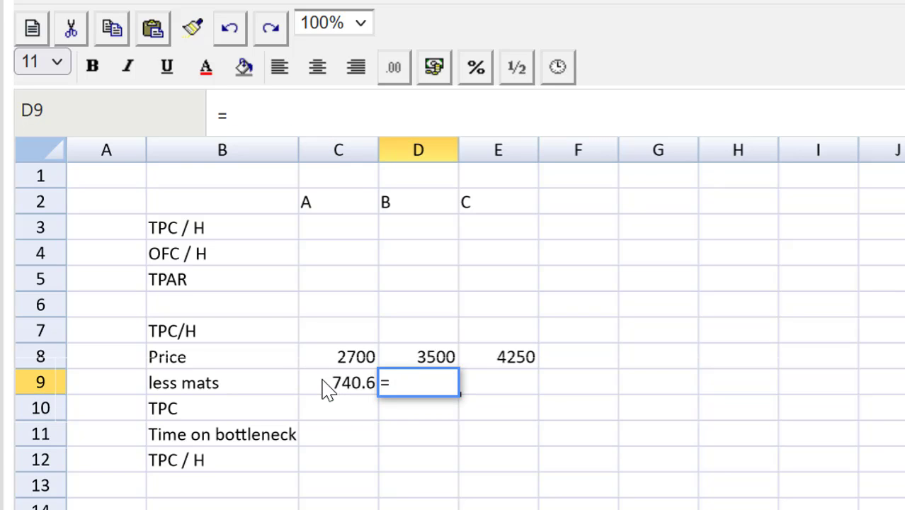
{"action": "type", "text": "800+"}
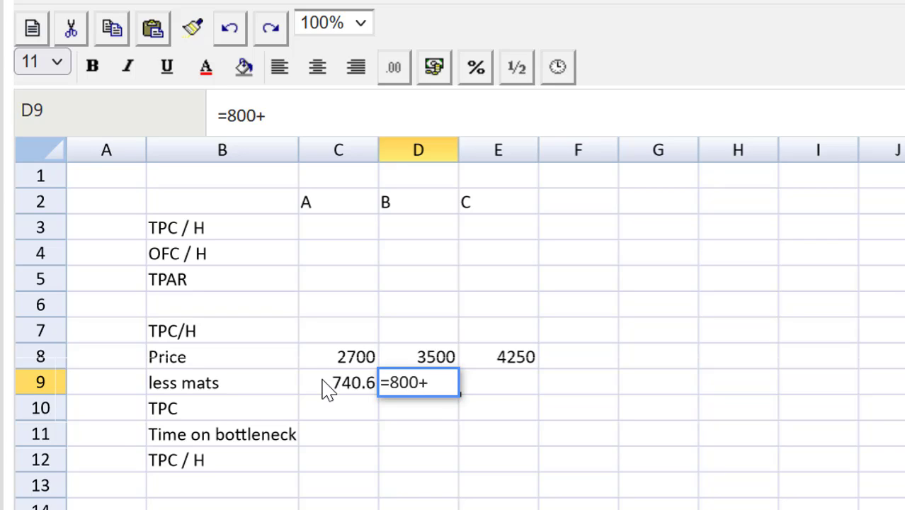
{"action": "type", "text": "40+5.6"}
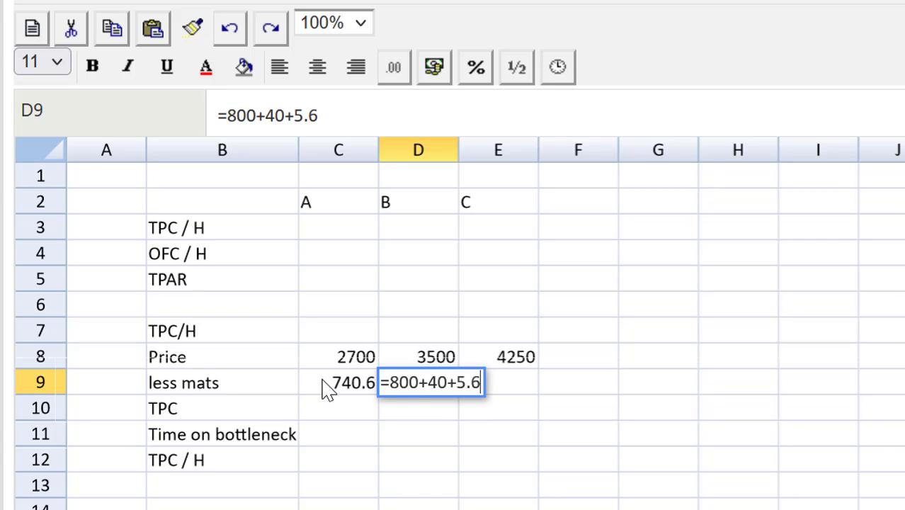
{"action": "key", "text": "Return"}
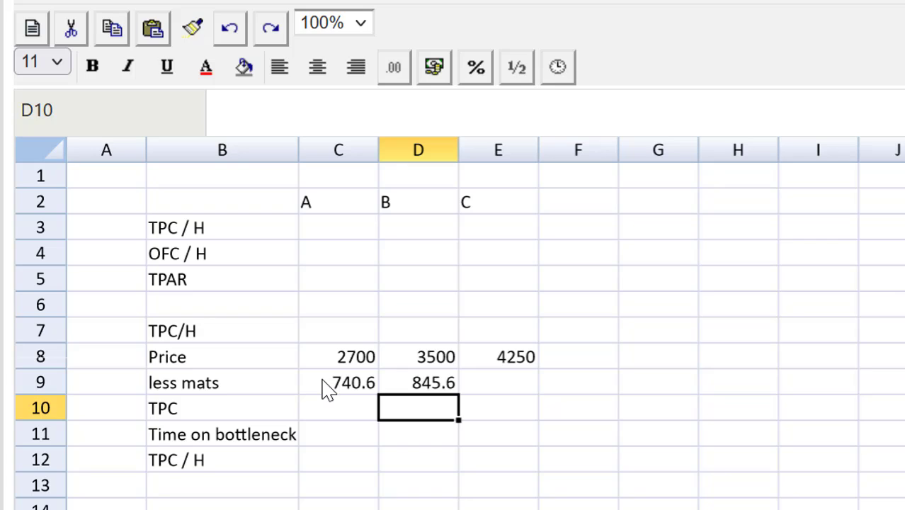
Calculate procedure C's materials cost in cell E9 with the formula =1000+45+5.6
{"action": "key", "text": "Up"}
{"action": "key", "text": "Right"}
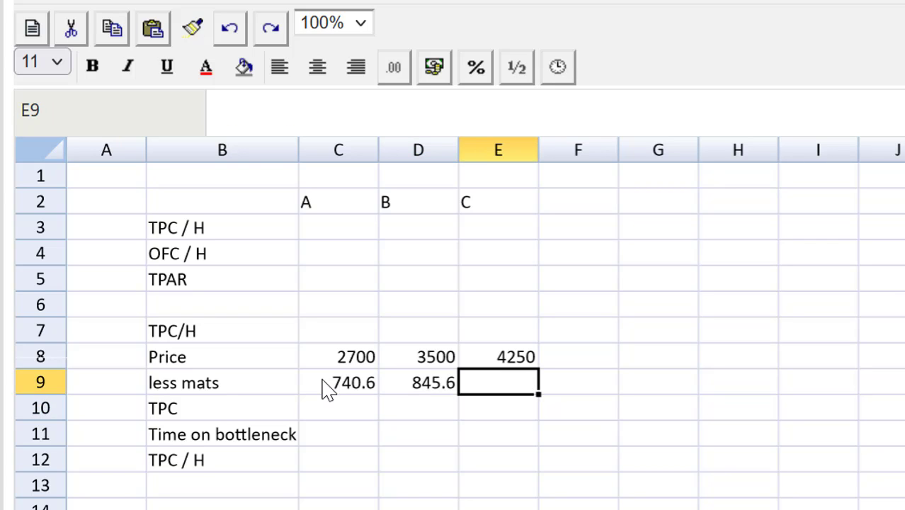
{"action": "type", "text": "1000"}
{"action": "key", "text": "BackSpace"}
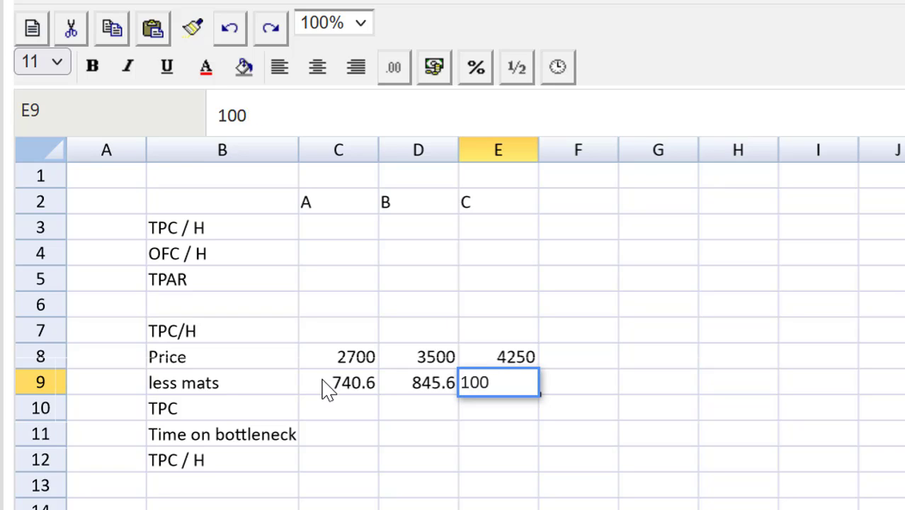
{"action": "key", "text": "BackSpace"}
{"action": "key", "text": "BackSpace"}
{"action": "key", "text": "BackSpace"}
{"action": "type", "text": "=1000+"}
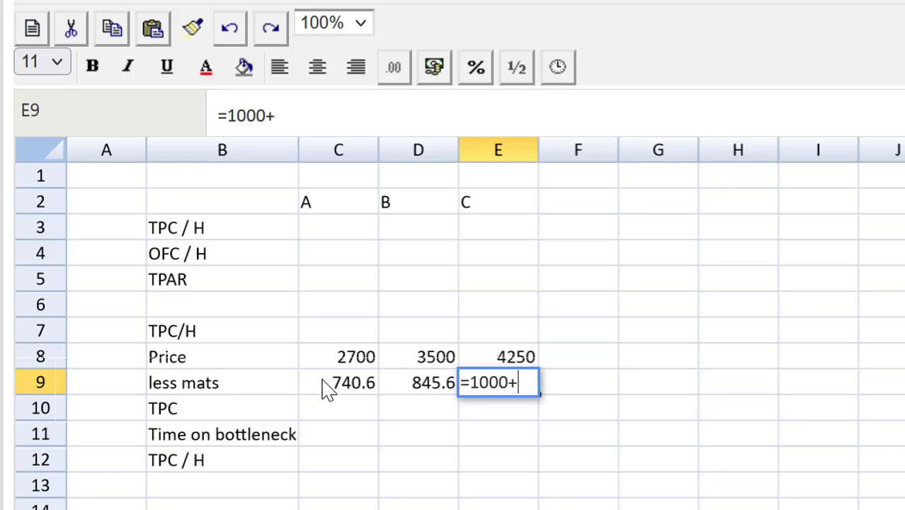
{"action": "type", "text": "45+5."}
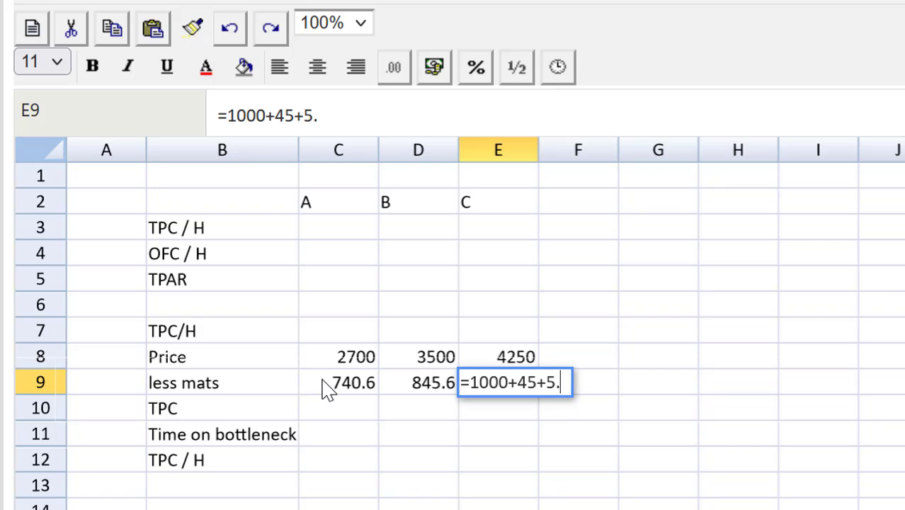
{"action": "type", "text": "6"}
{"action": "key", "text": "Return"}
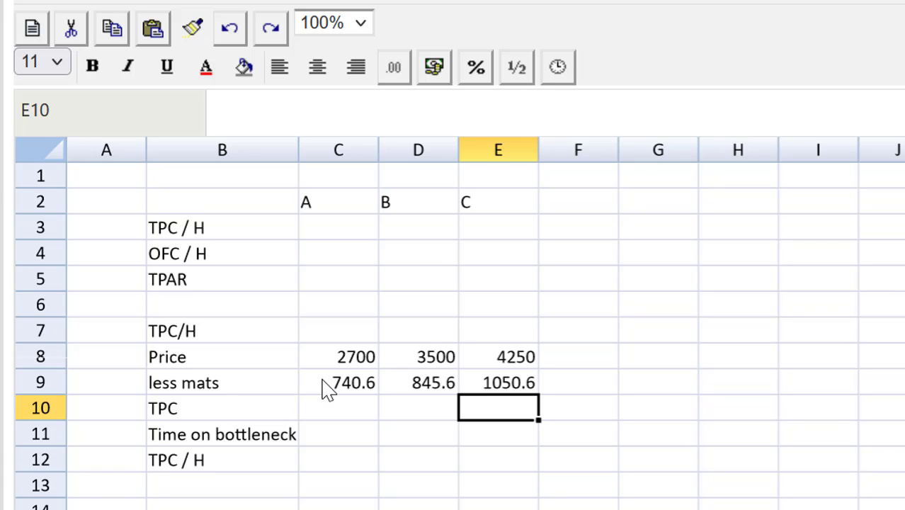
Calculate procedure A's TPC in cell C10 as price less materials with the formula =C8-C9
{"action": "left_click", "coordinate": [339, 410]}
{"action": "type", "text": "="}
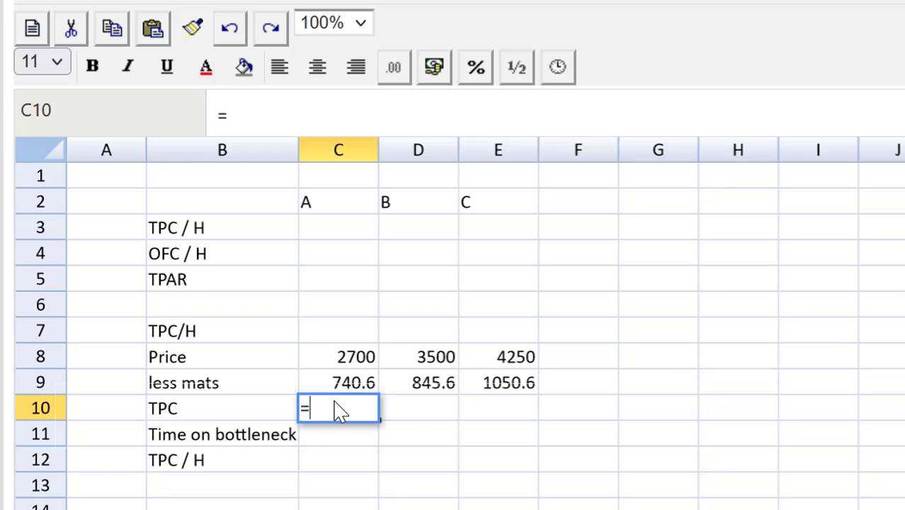
{"action": "left_click", "coordinate": [337, 356]}
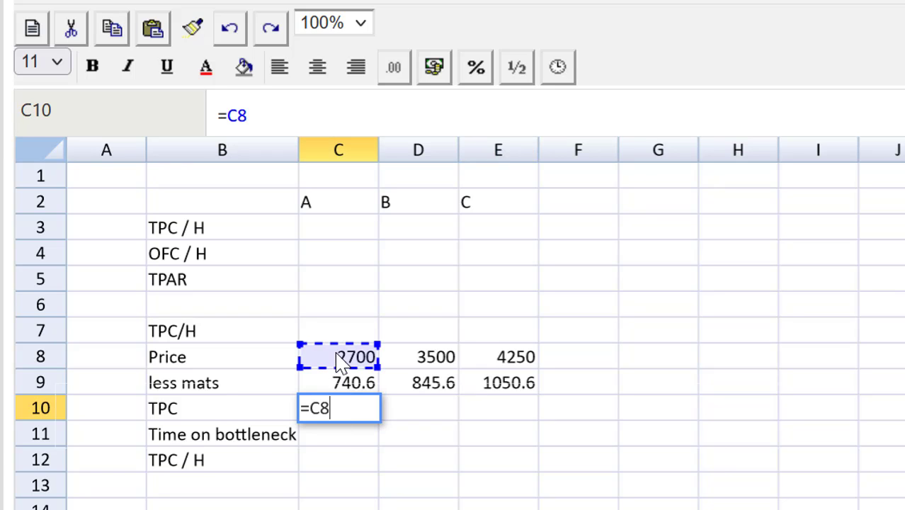
{"action": "type", "text": "-"}
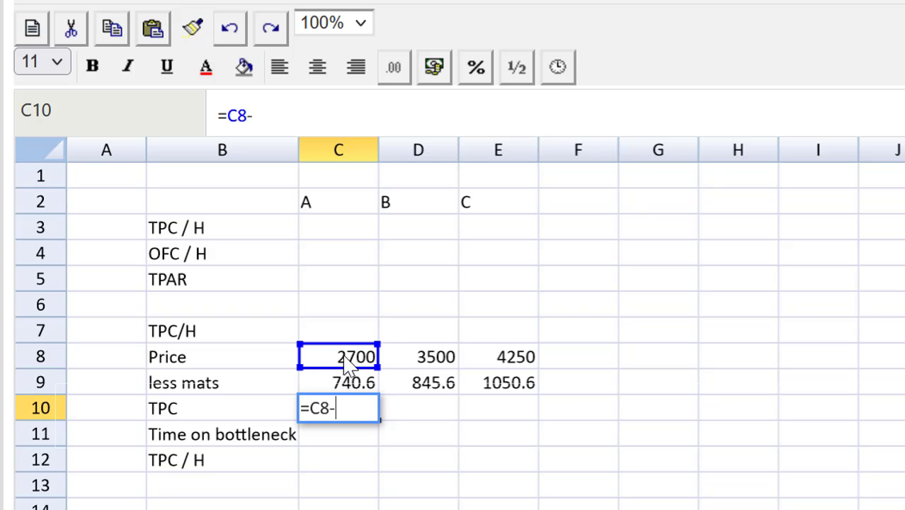
{"action": "left_click", "coordinate": [347, 382]}
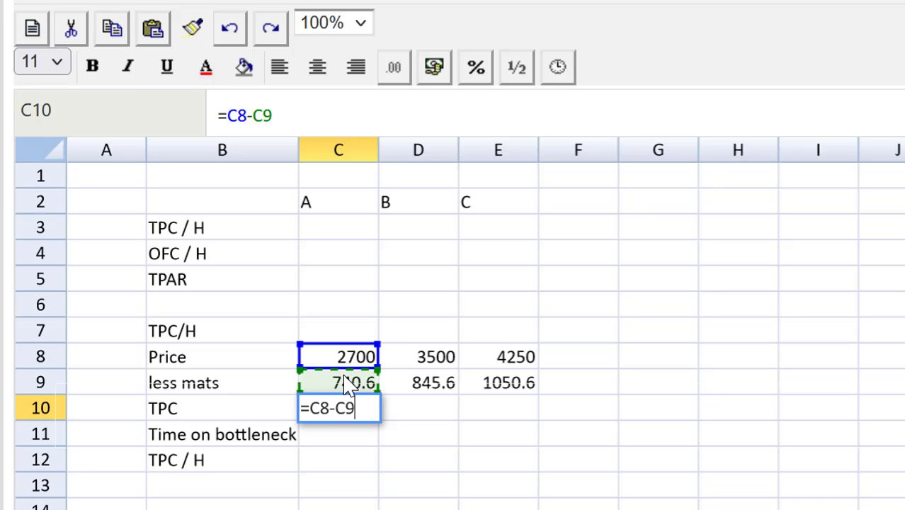
{"action": "key", "text": "Return"}
Copy the TPC formula from C10 to cells D10 and E10 for procedures B and C
{"action": "key", "text": "Up"}
{"action": "key", "text": "ctrl+c"}
{"action": "key", "text": "Right"}
{"action": "key", "text": "ctrl+v"}
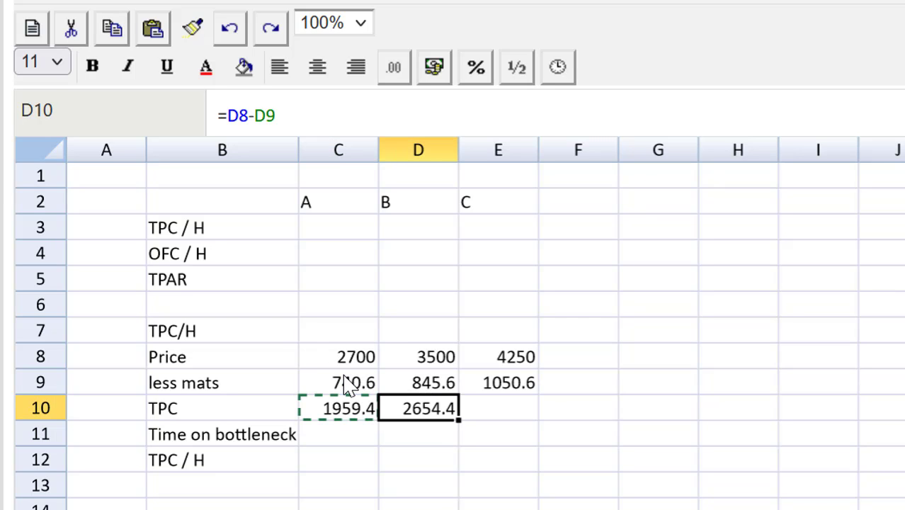
{"action": "key", "text": "Right"}
{"action": "key", "text": "ctrl+v"}
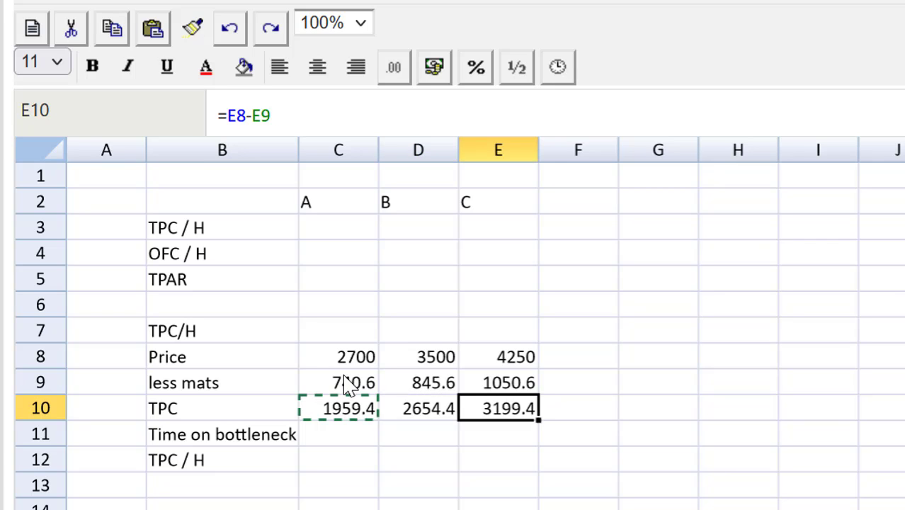
Enter the times on the bottleneck 0.75, 1 and 1.25 for procedures A, B and C in cells C11 to E11
{"action": "left_click", "coordinate": [342, 441]}
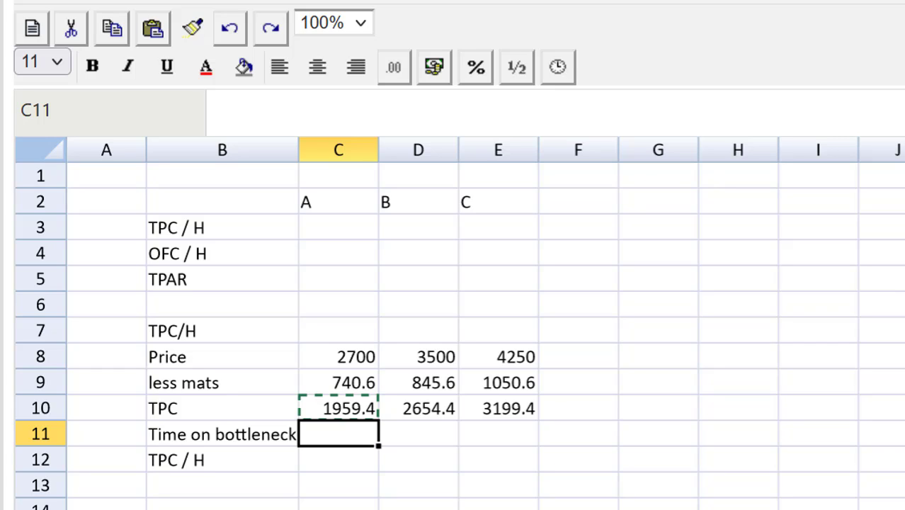
{"action": "type", "text": "0.7"}
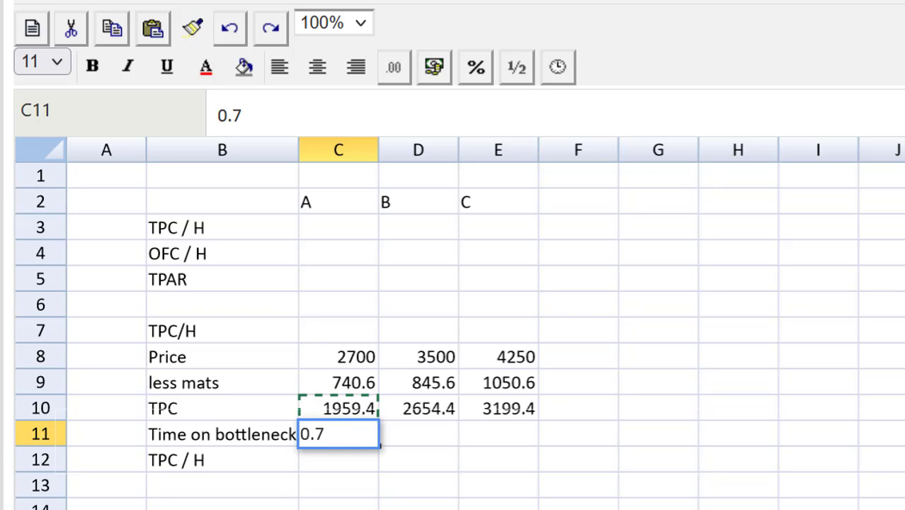
{"action": "type", "text": "5"}
{"action": "key", "text": "Return"}
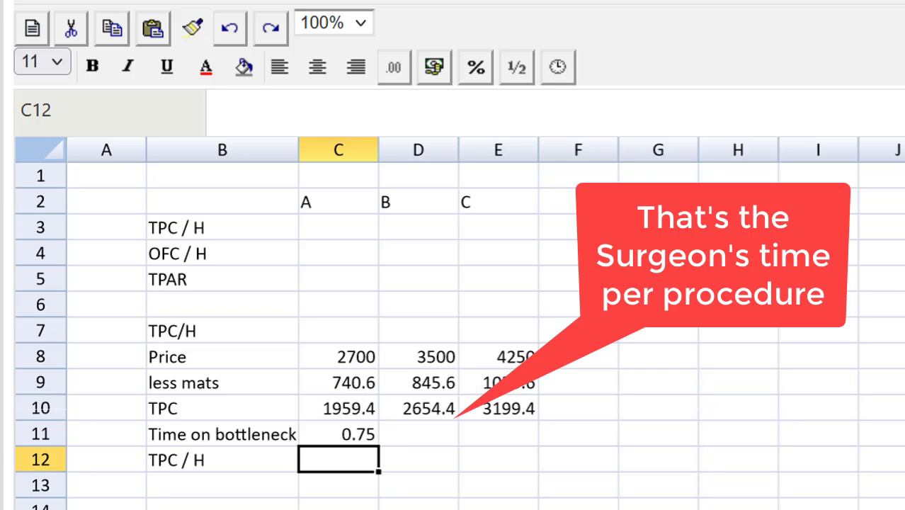
{"action": "left_click", "coordinate": [418, 433]}
{"action": "type", "text": "1"}
{"action": "key", "text": "Tab"}
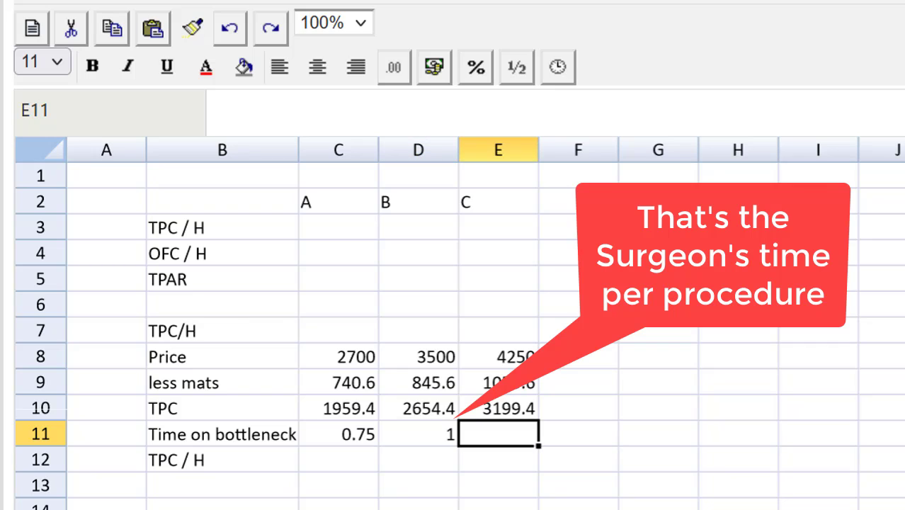
{"action": "type", "text": "1.25"}
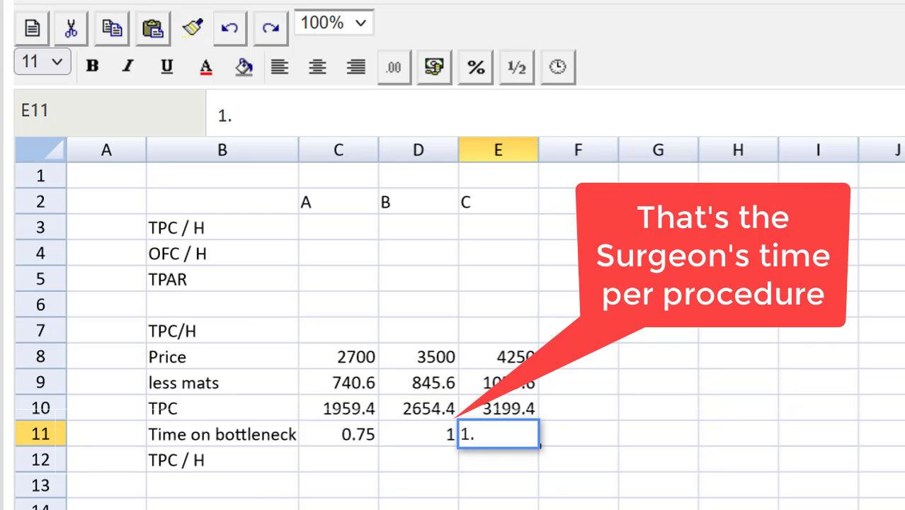
{"action": "key", "text": "Return"}
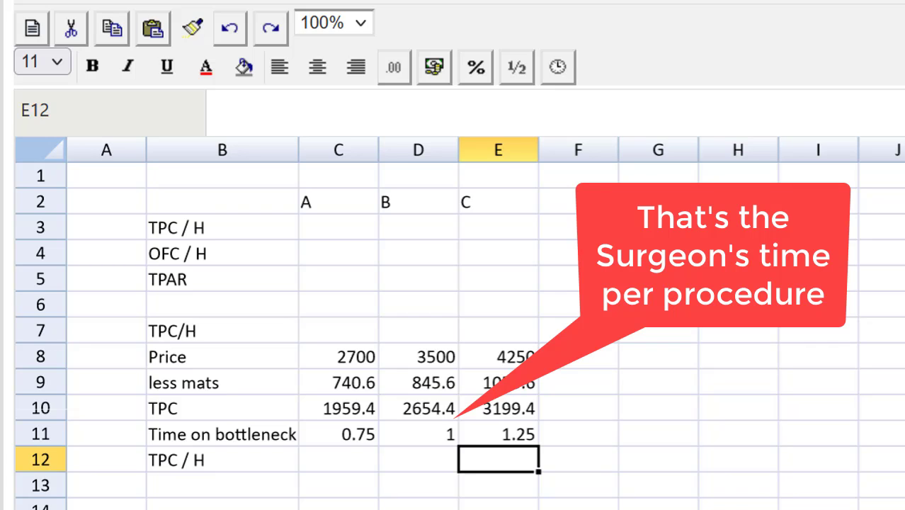
Calculate procedure A's TPC per hour in cell C12 with the formula =C10/C11
{"action": "left_click", "coordinate": [348, 460]}
{"action": "type", "text": "="}
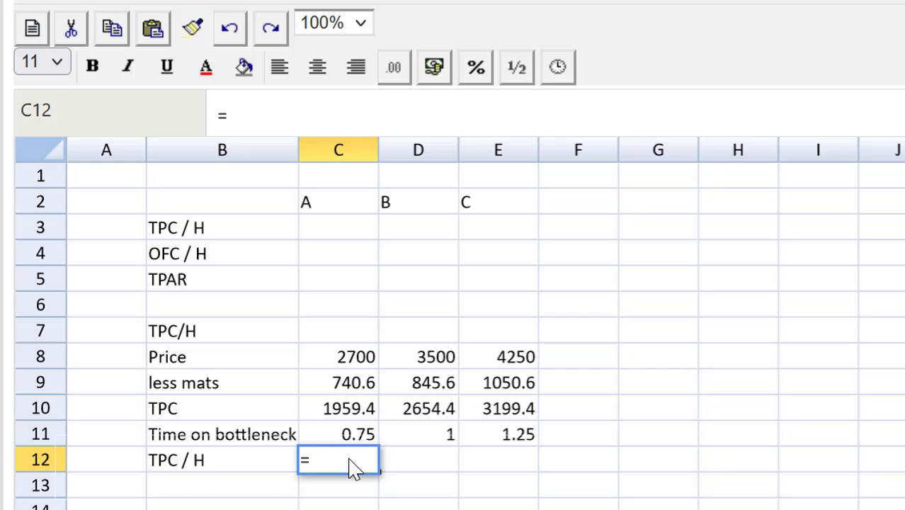
{"action": "left_click", "coordinate": [319, 411]}
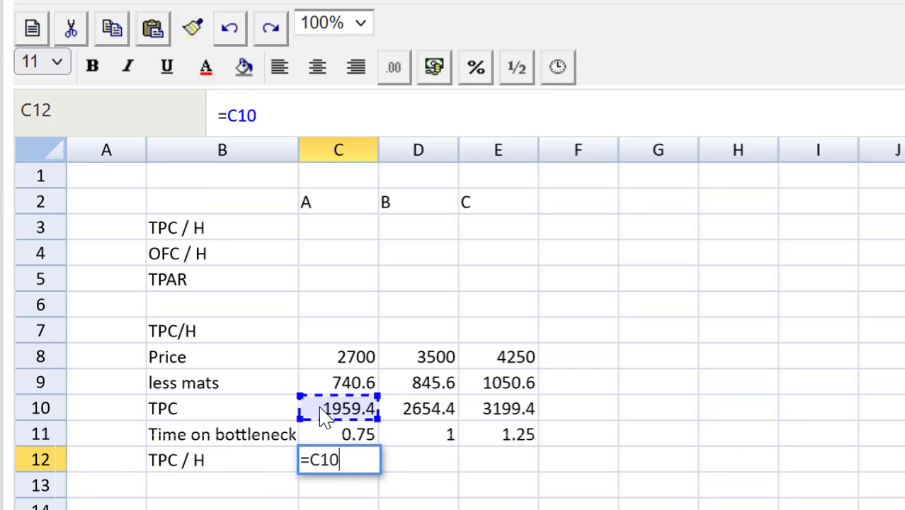
{"action": "type", "text": "/"}
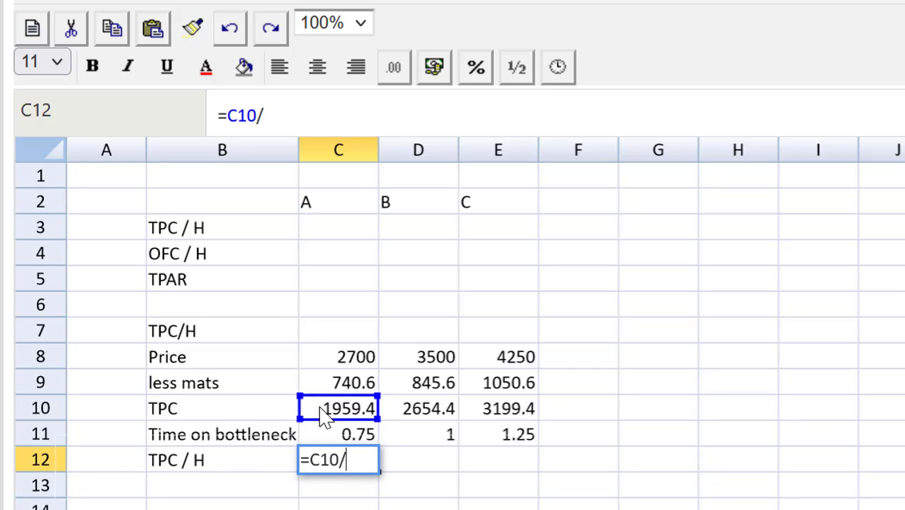
{"action": "left_click", "coordinate": [338, 437]}
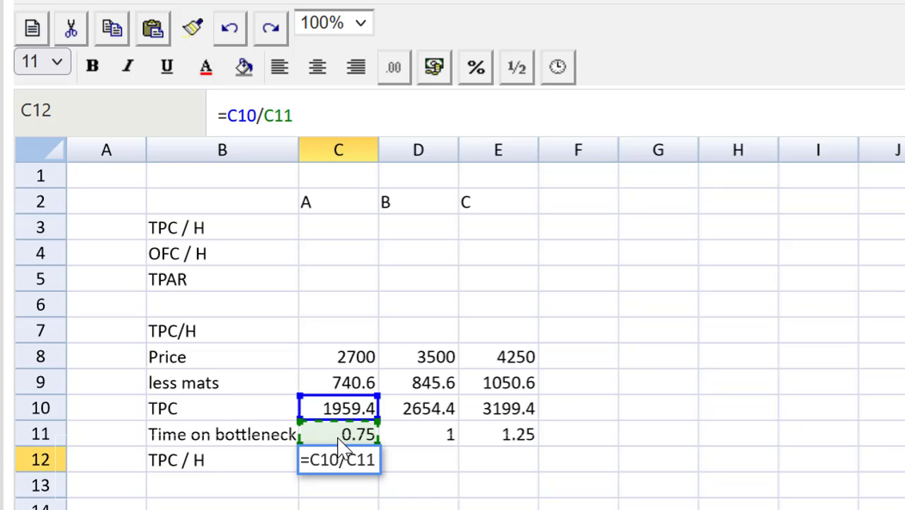
{"action": "key", "text": "Return"}
Copy the TPC per hour formula from C12 to cells D12 and E12
{"action": "key", "text": "Up"}
{"action": "key", "text": "ctrl+c"}
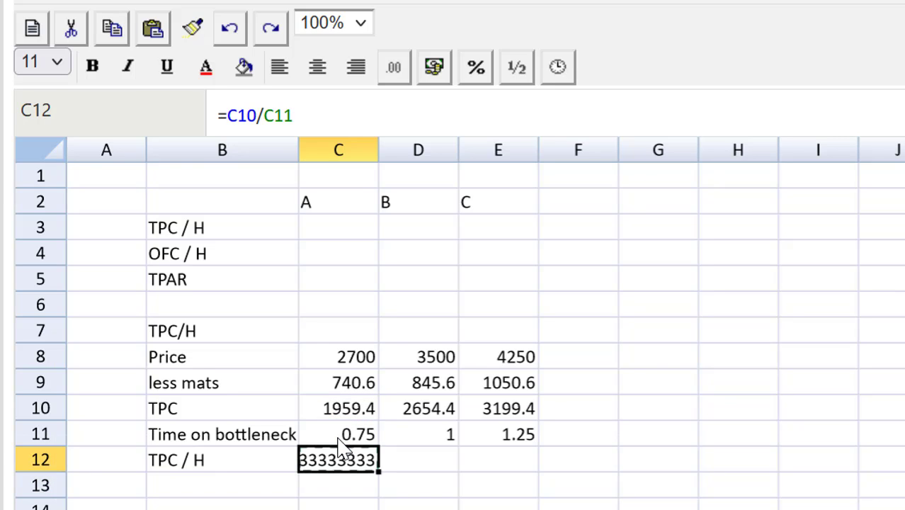
{"action": "key", "text": "Right"}
{"action": "key", "text": "ctrl+v"}
{"action": "key", "text": "Right"}
{"action": "key", "text": "ctrl+v"}
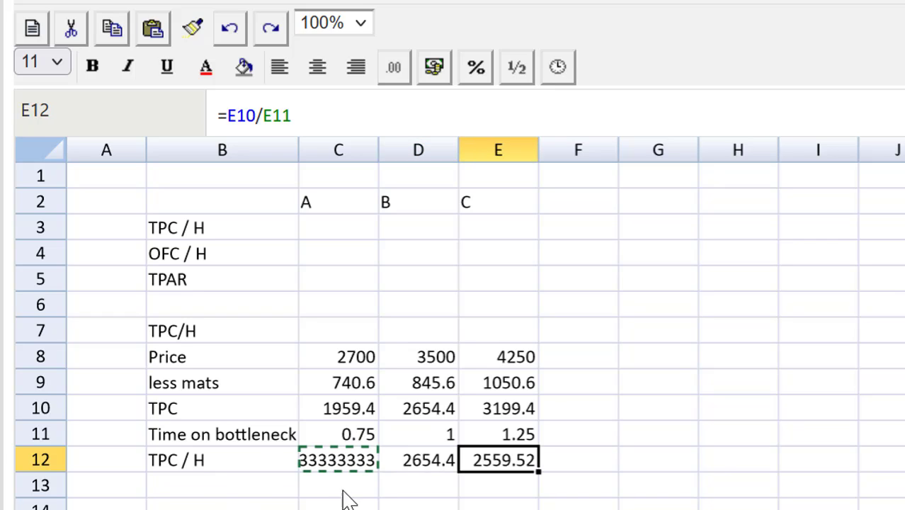
Format the workings in columns C to E, from row 6 down, with the #,##0.00 number format
{"action": "left_click_drag", "start_coordinate": [335, 311], "coordinate": [523, 509]}
{"action": "left_click_drag", "start_coordinate": [479, 475], "coordinate": [475, 477]}
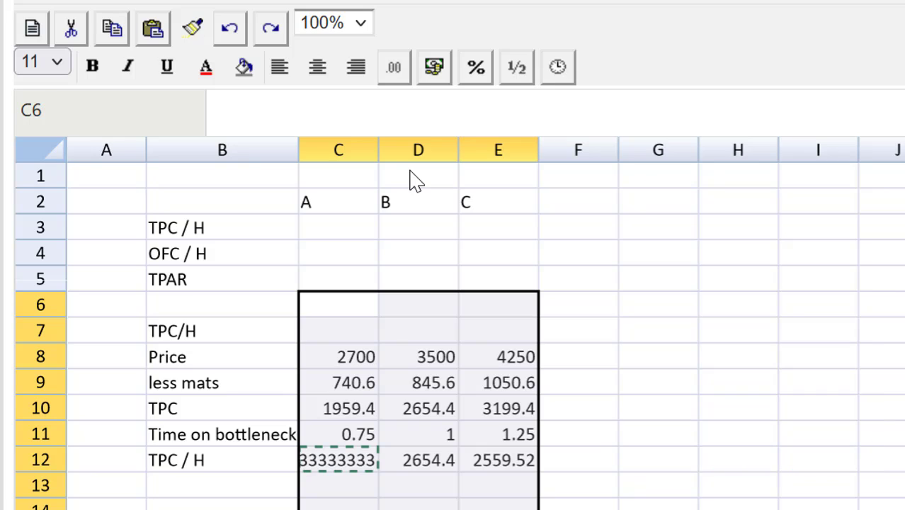
{"action": "left_click", "coordinate": [399, 72]}
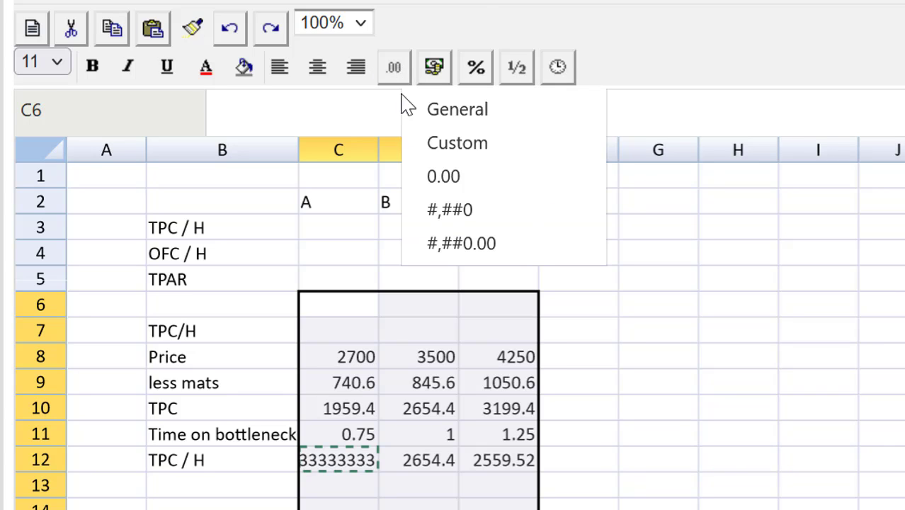
{"action": "left_click", "coordinate": [442, 247]}
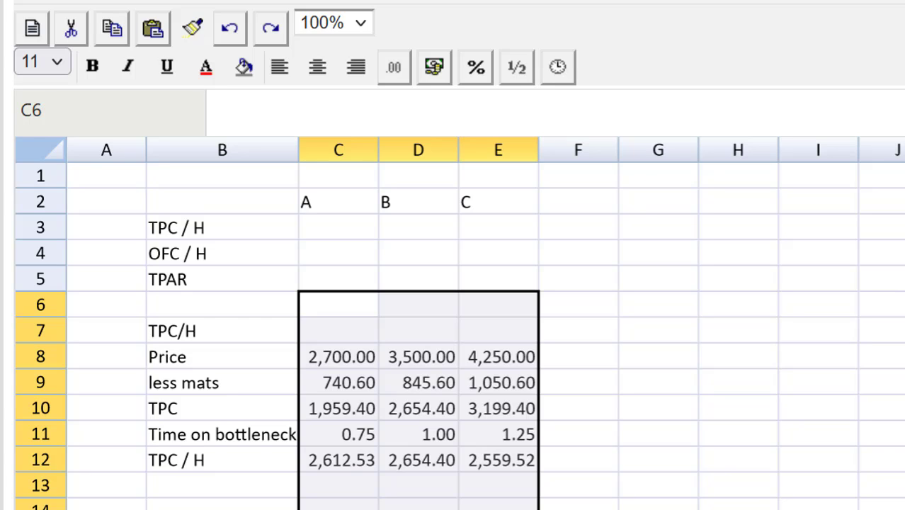
Link procedure A's TPC / H summary cell C3 to the workings with the formula =C12
{"action": "left_click", "coordinate": [334, 228]}
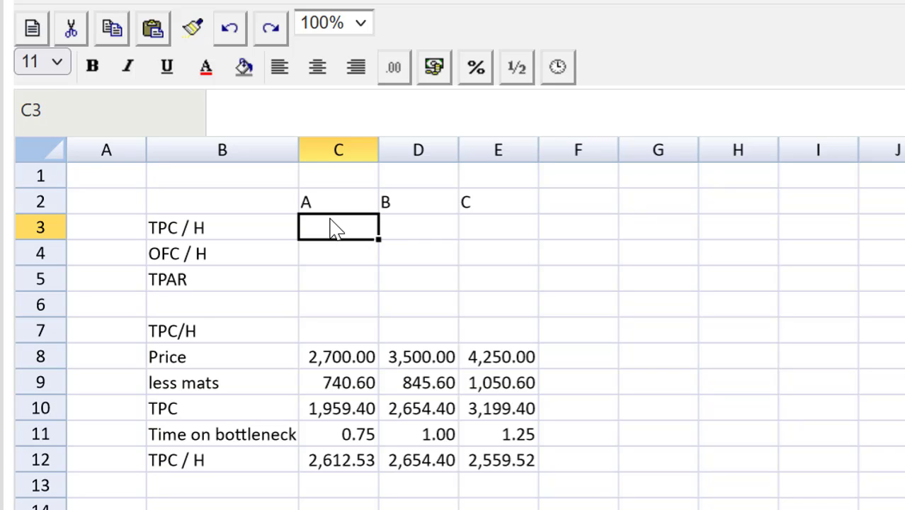
{"action": "type", "text": "="}
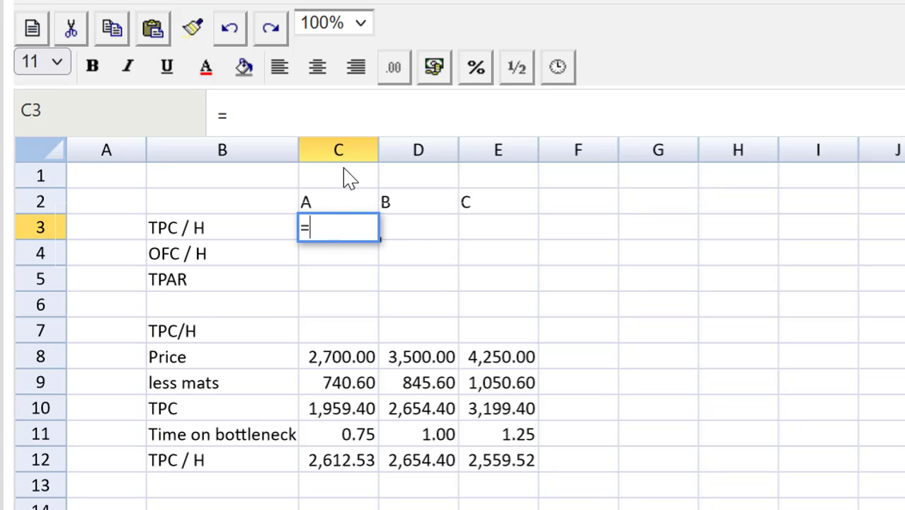
{"action": "left_click", "coordinate": [340, 478]}
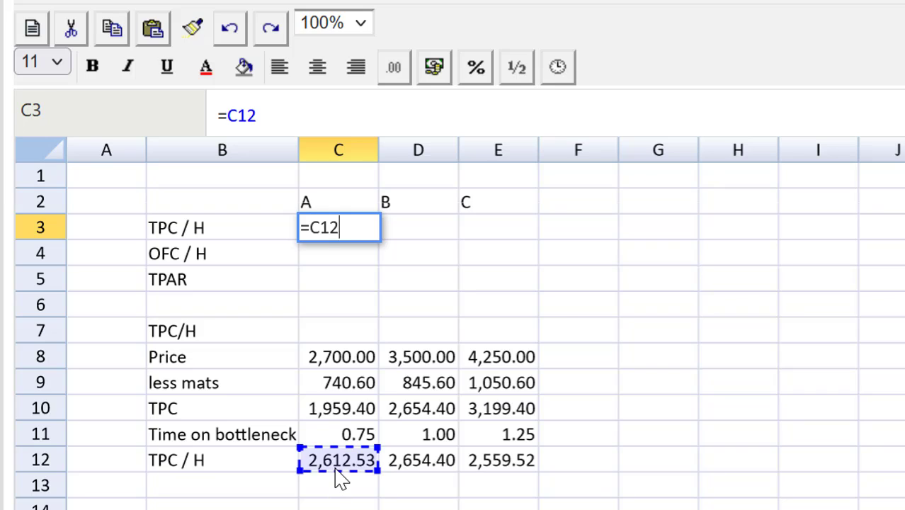
{"action": "key", "text": "Return"}
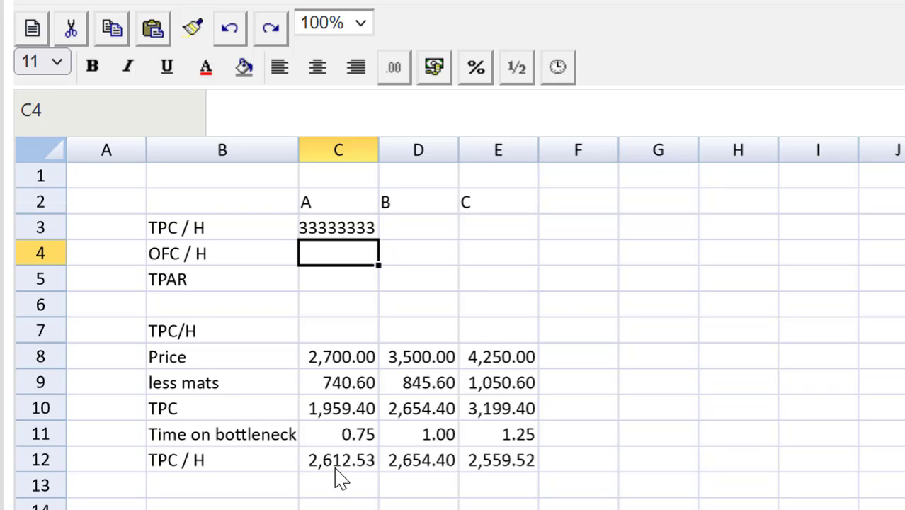
Copy the link formula from C3 to cells D3 and E3 for procedures B and C
{"action": "key", "text": "Up"}
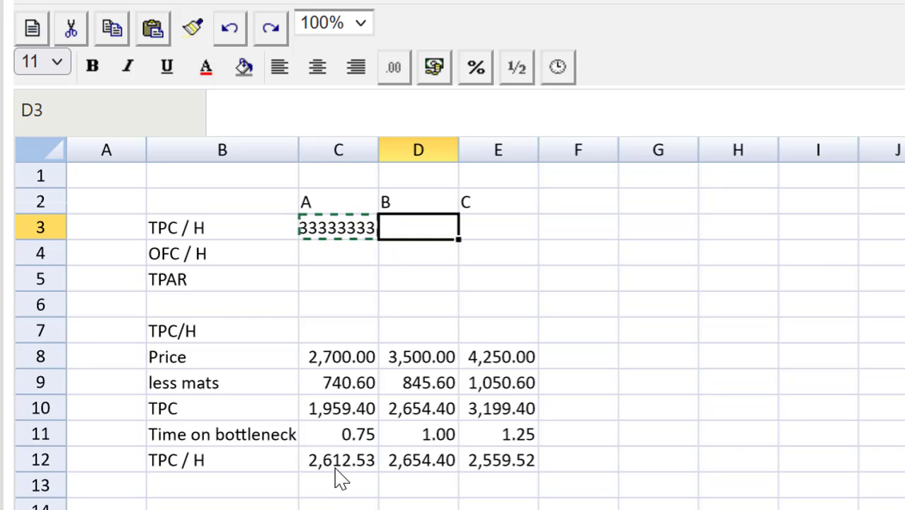
{"action": "key", "text": "ctrl+v"}
{"action": "key", "text": "Right"}
{"action": "key", "text": "ctrl+v"}
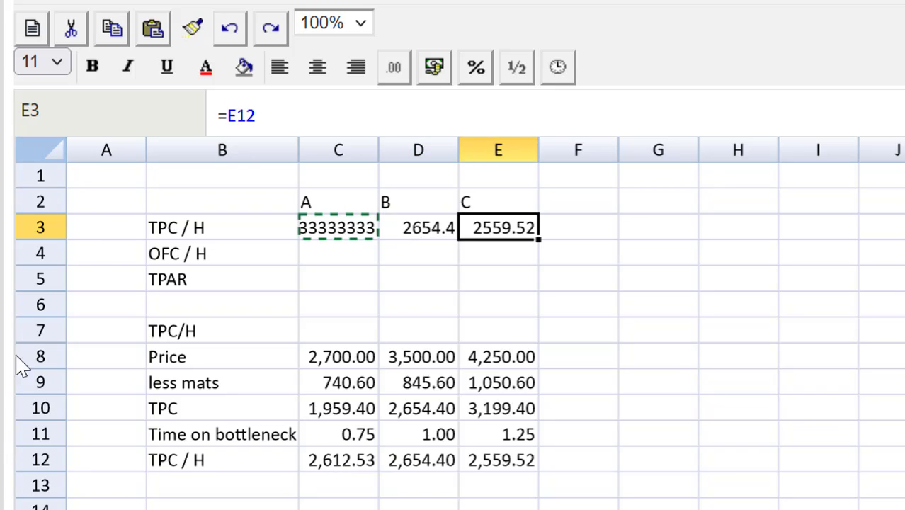
Apply the #,##0.00 number format to the entire worksheet
{"action": "left_click", "coordinate": [39, 150]}
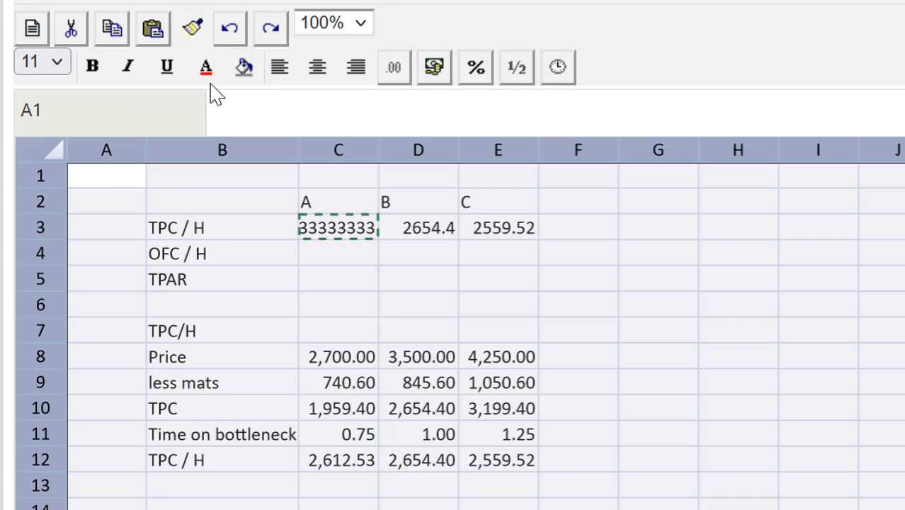
{"action": "left_click", "coordinate": [394, 68]}
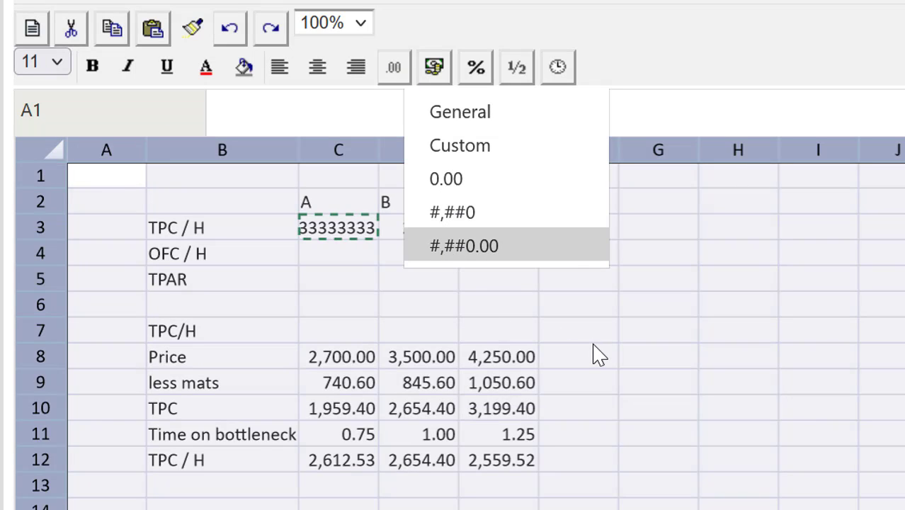
{"action": "left_click", "coordinate": [487, 256]}
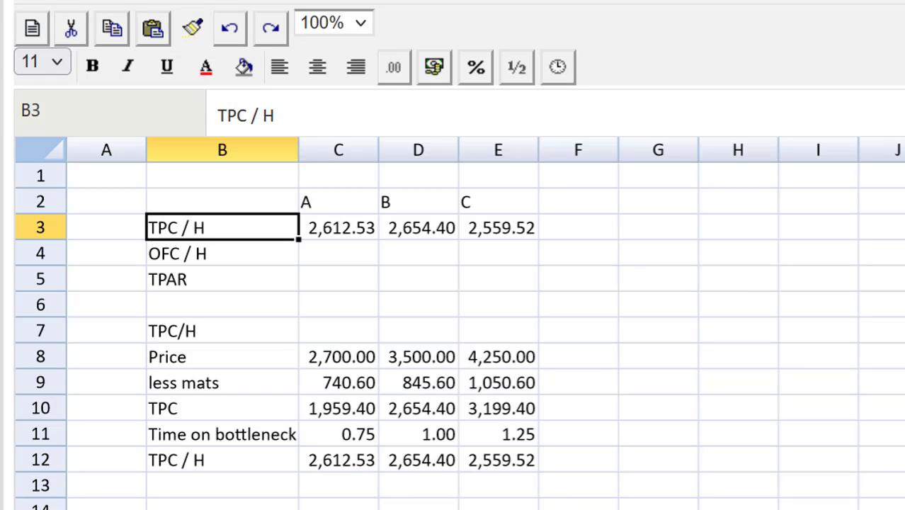
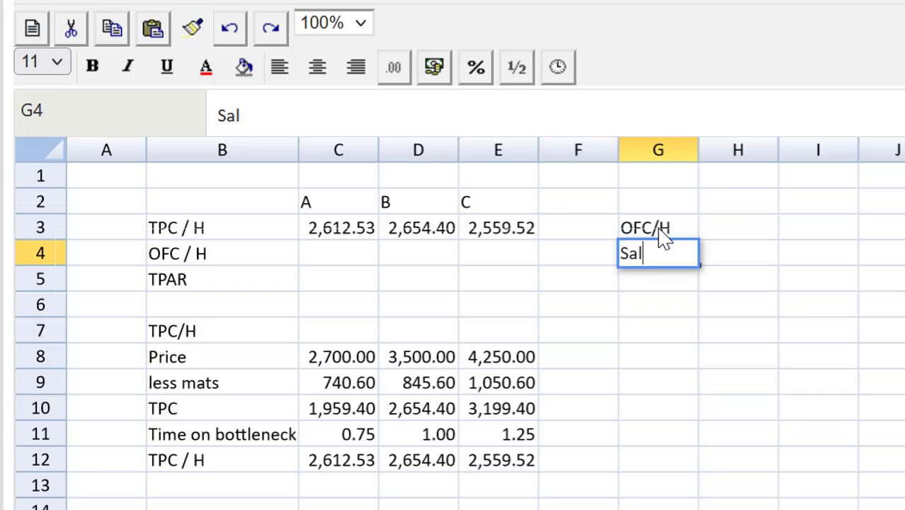
Complete the label Salaries in cell G4 under the OFC/H heading
{"action": "type", "text": "aire"}
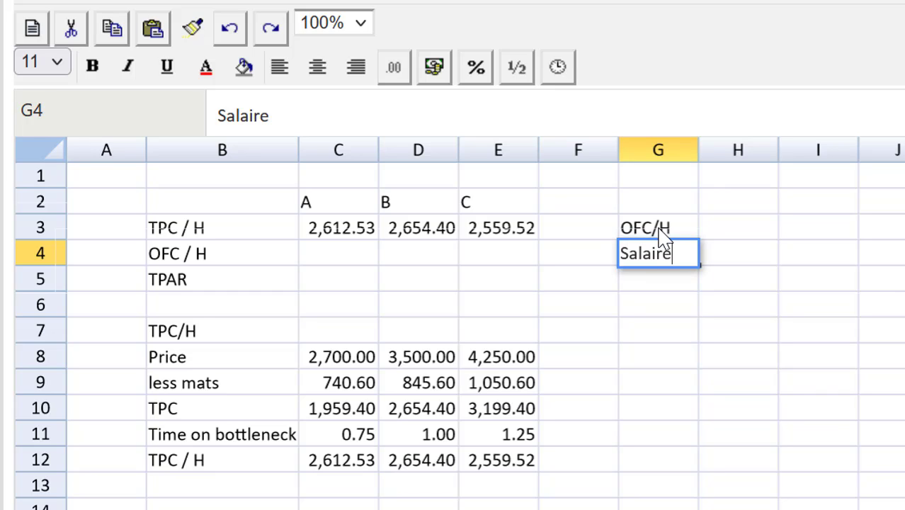
{"action": "key", "text": "BackSpace"}
{"action": "key", "text": "BackSpace"}
{"action": "key", "text": "BackSpace"}
{"action": "type", "text": "ries"}
{"action": "key", "text": "Return"}
Enter the salaries 45,000, 38,000, 75,000, 90,000 and 50,000 in cells H4 to H8
{"action": "key", "text": "Up"}
{"action": "key", "text": "Right"}
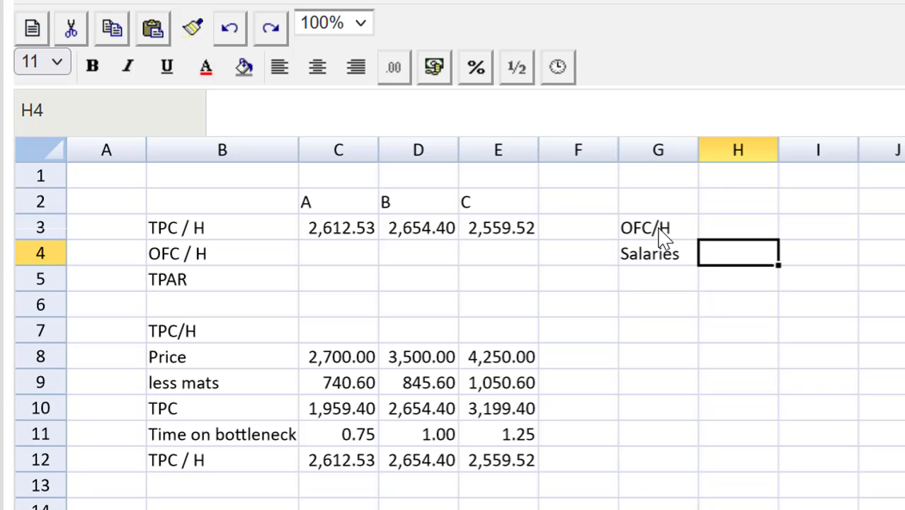
{"action": "type", "text": "45,000"}
{"action": "key", "text": "Return"}
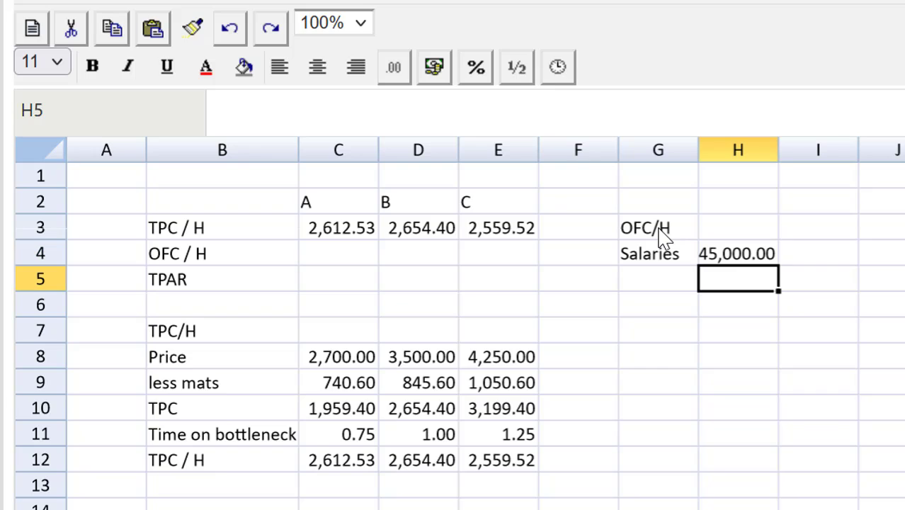
{"action": "type", "text": "2"}
{"action": "key", "text": "BackSpace"}
{"action": "type", "text": "380000.00"}
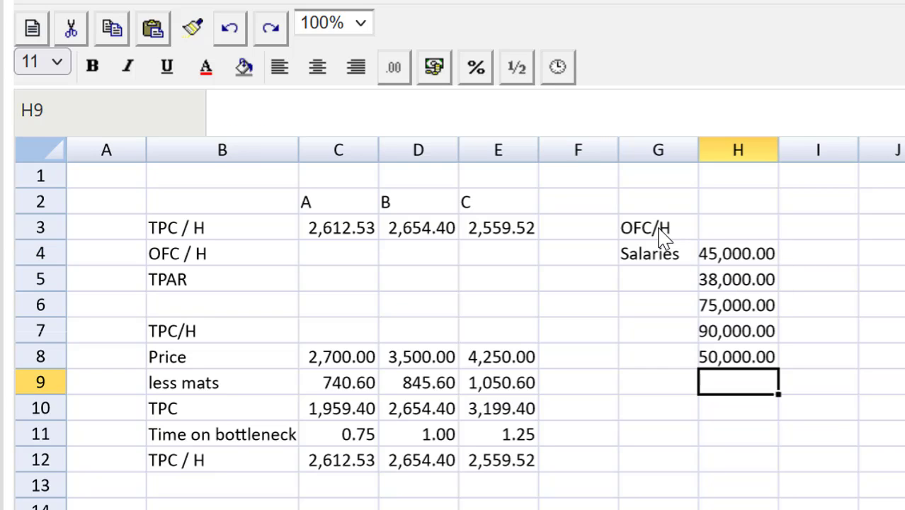
Add the label rent in cell G9 with 250,000 in H9, and underline that amount
{"action": "key", "text": "Left"}
{"action": "type", "text": "rent"}
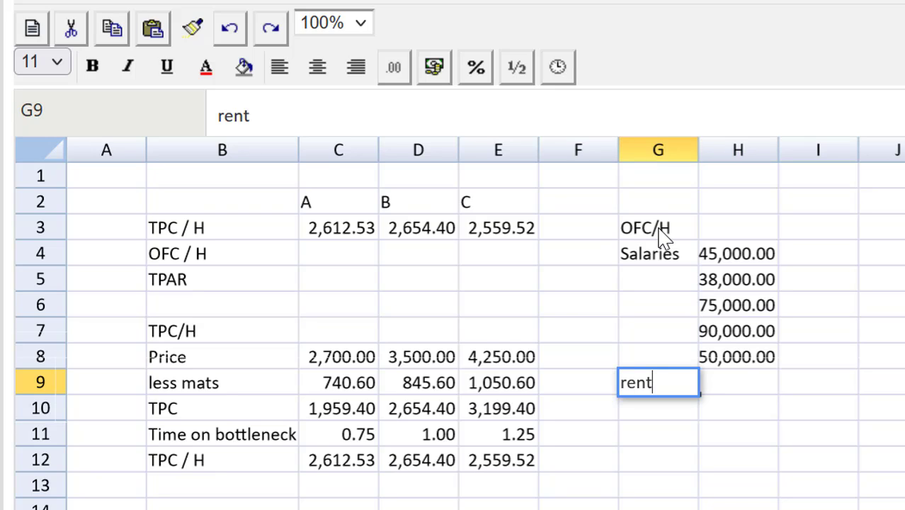
{"action": "key", "text": "Tab"}
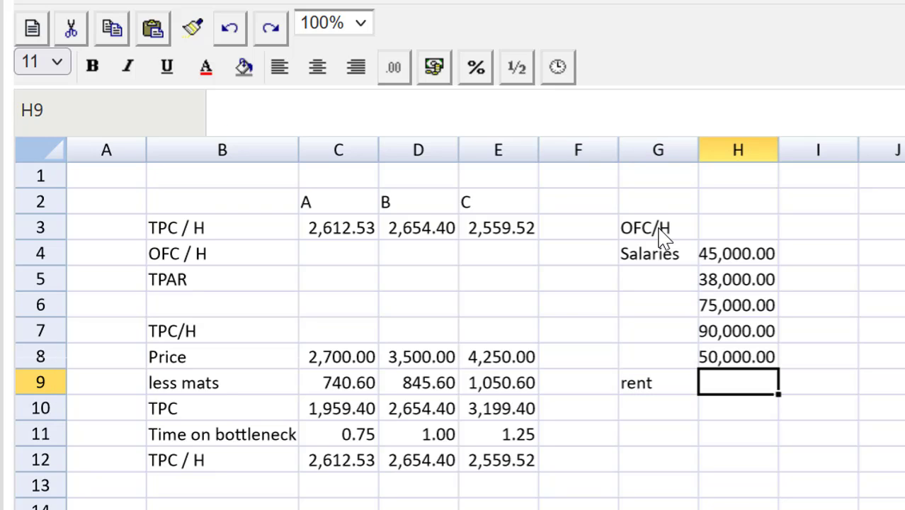
{"action": "type", "text": "250000"}
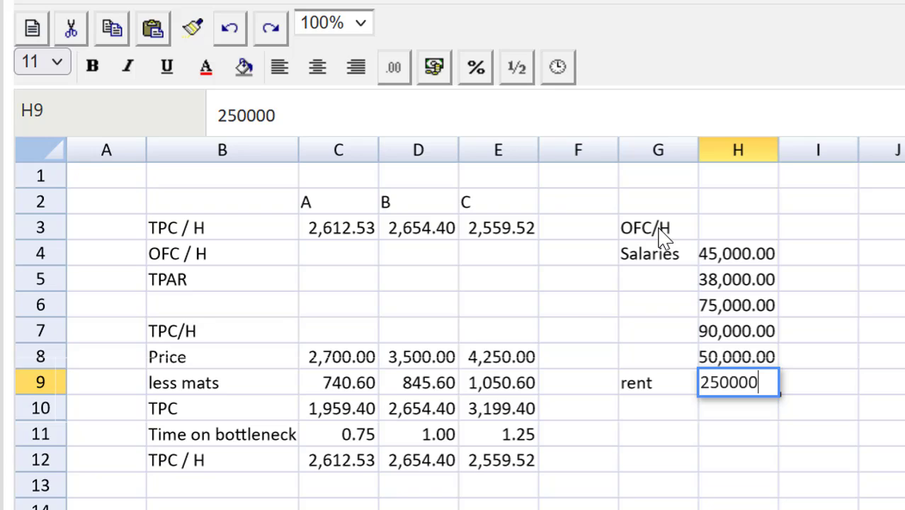
{"action": "key", "text": "Return"}
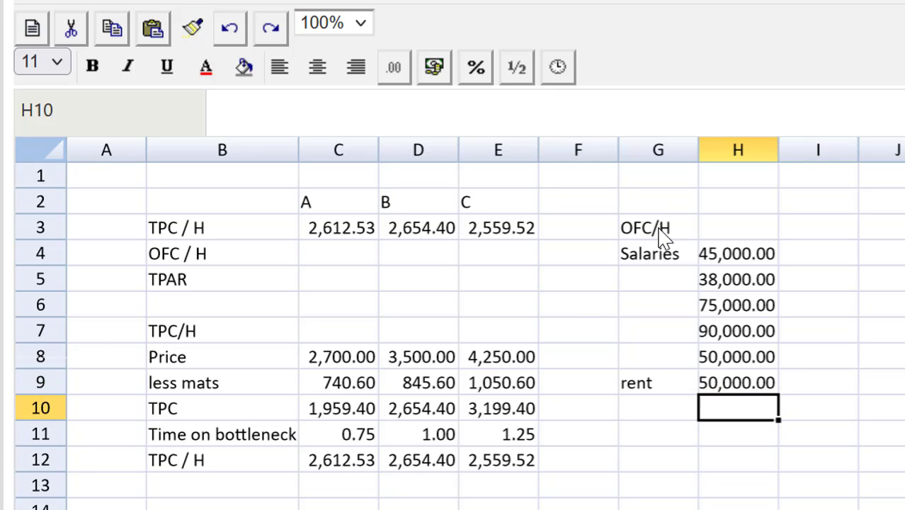
{"action": "key", "text": "Up"}
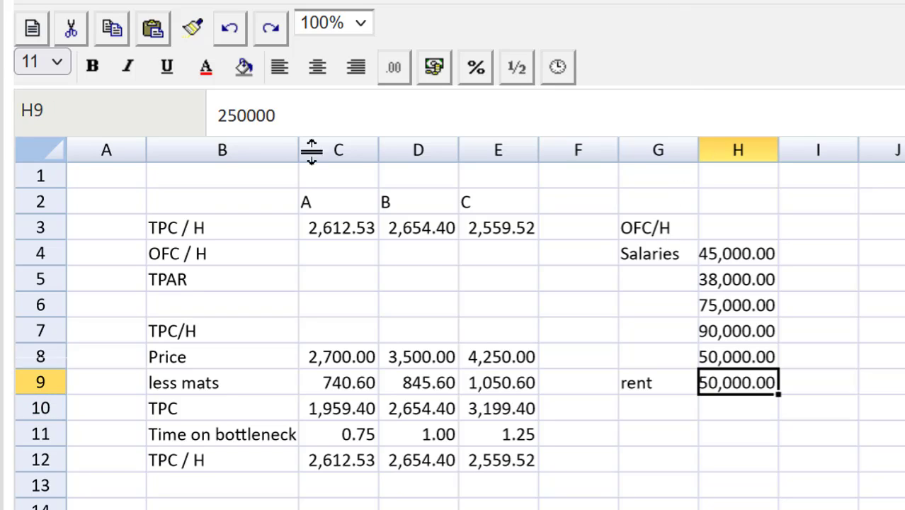
{"action": "left_click", "coordinate": [165, 70]}
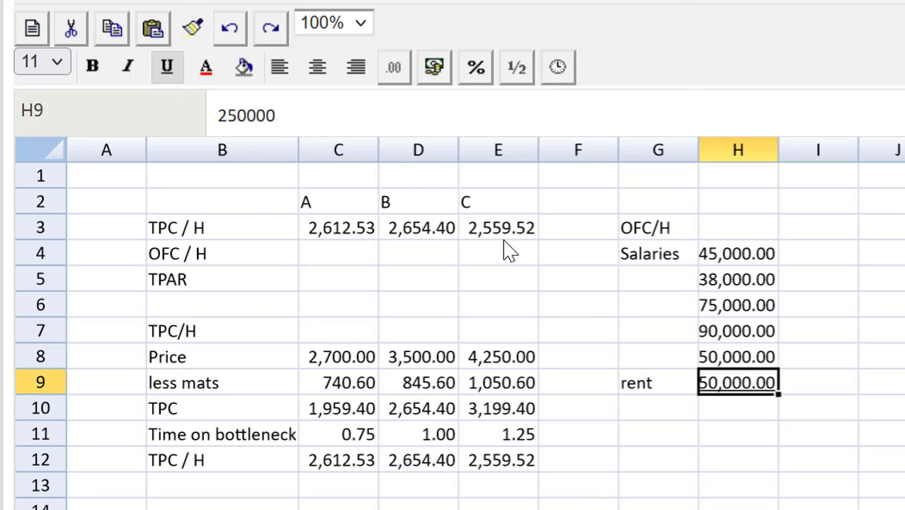
Label cell G10 OFC, total H4 to H9 with a SUM formula in H10, and fit column H to its contents
{"action": "left_click", "coordinate": [741, 417]}
{"action": "left_click", "coordinate": [652, 417]}
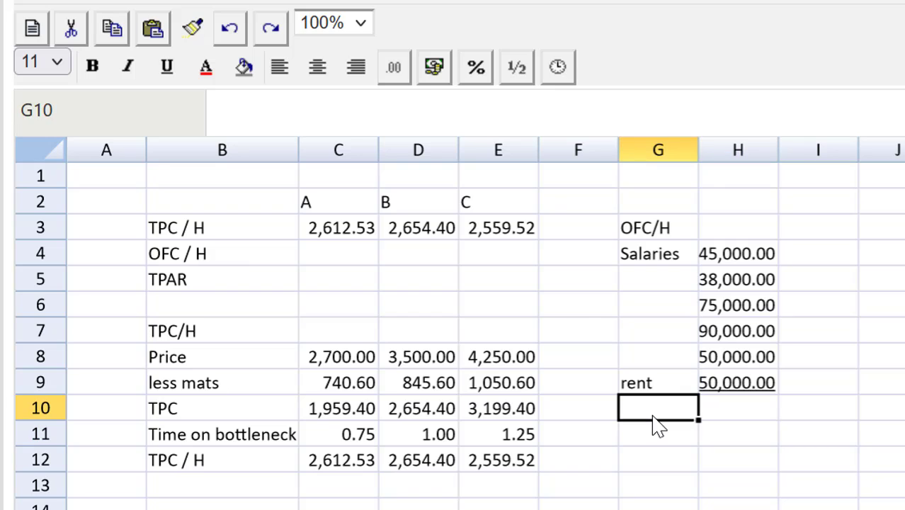
{"action": "type", "text": "OFC"}
{"action": "key", "text": "Tab"}
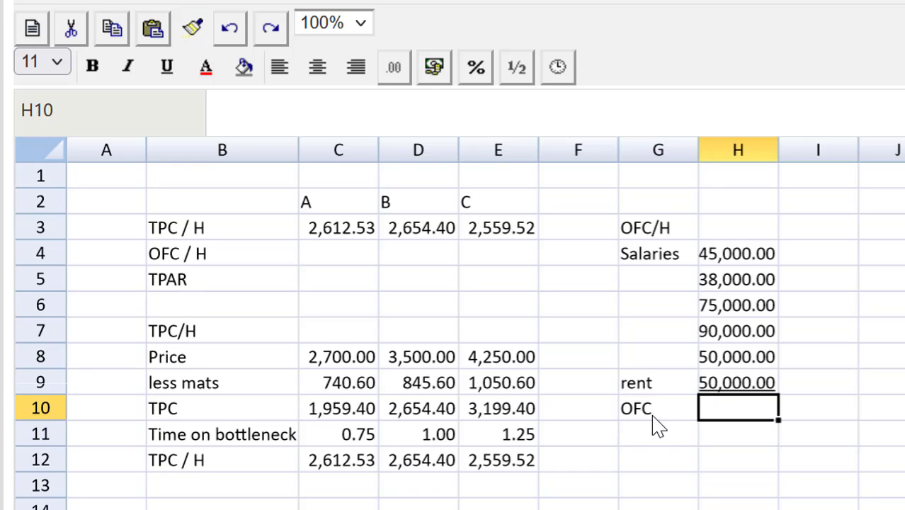
{"action": "type", "text": "=S"}
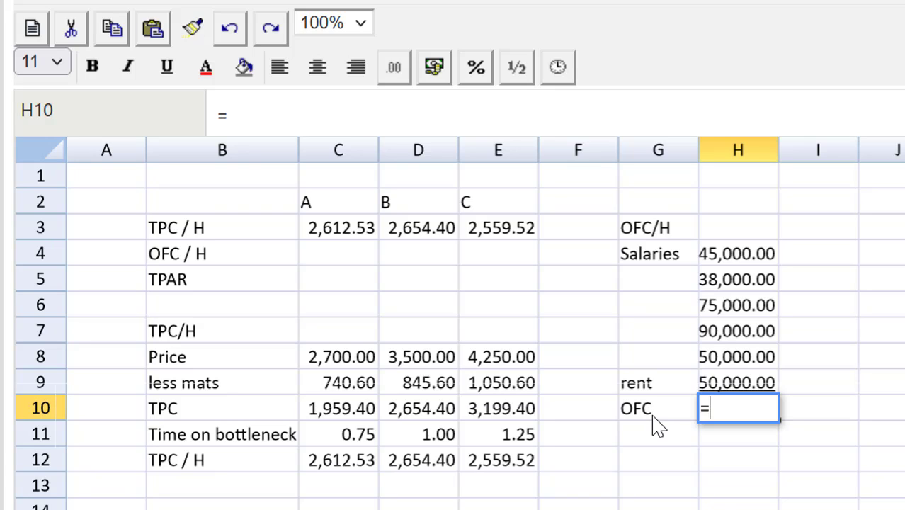
{"action": "key", "text": "BackSpace"}
{"action": "type", "text": "sum("}
{"action": "left_click_drag", "start_coordinate": [748, 256], "coordinate": [753, 372]}
{"action": "type", "text": ")"}
{"action": "key", "text": "Return"}
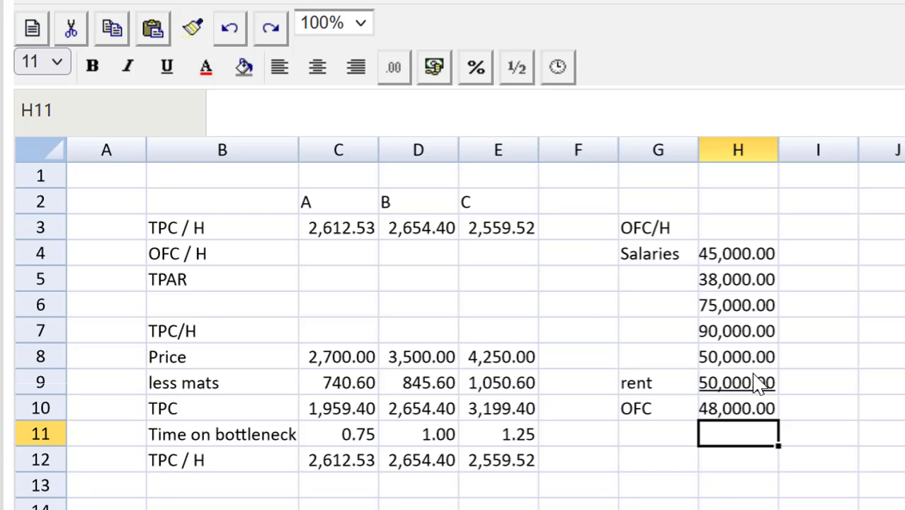
{"action": "double_click", "coordinate": [777, 150]}
Add the label total hours in cell G11 with 1800 in H11
{"action": "left_click", "coordinate": [669, 447]}
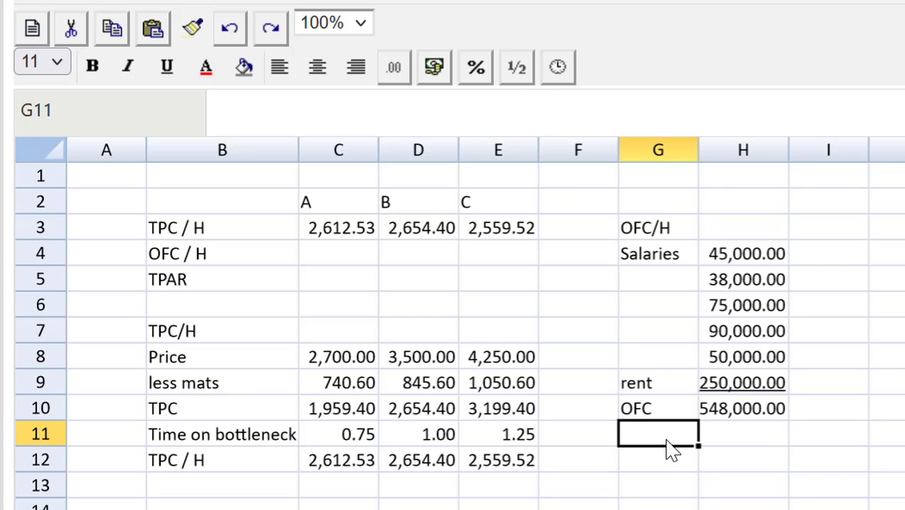
{"action": "type", "text": "total "}
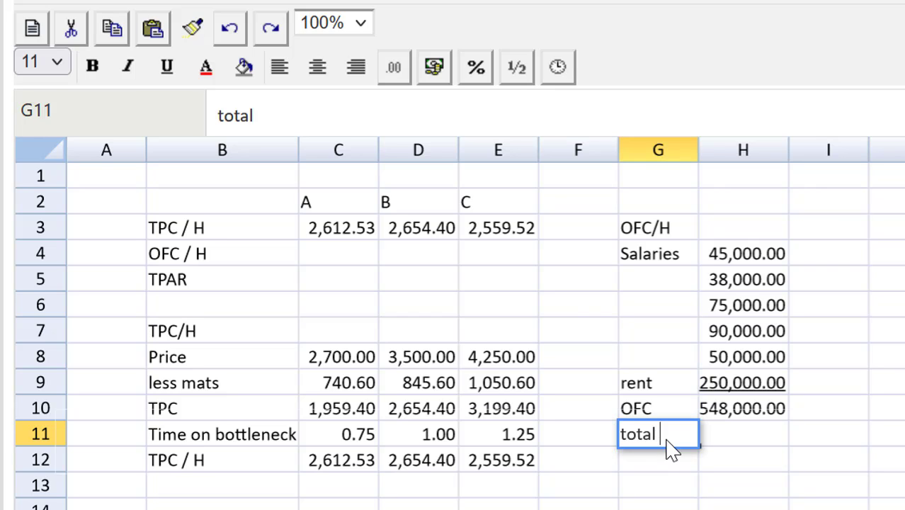
{"action": "type", "text": "hours"}
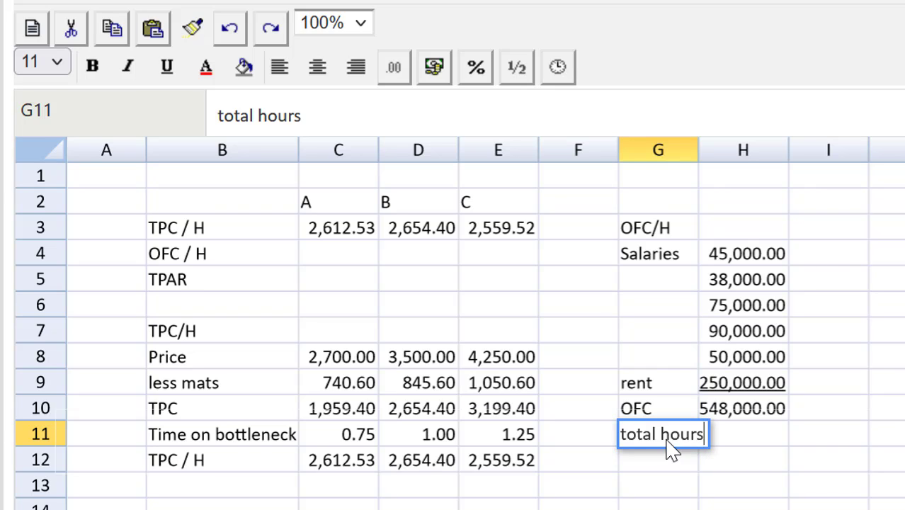
{"action": "key", "text": "Tab"}
{"action": "type", "text": "1800"}
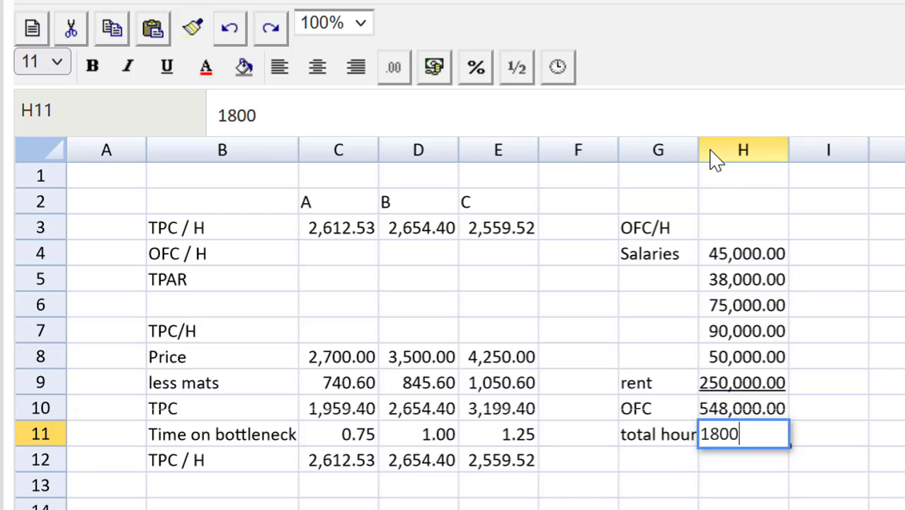
{"action": "key", "text": "Return"}
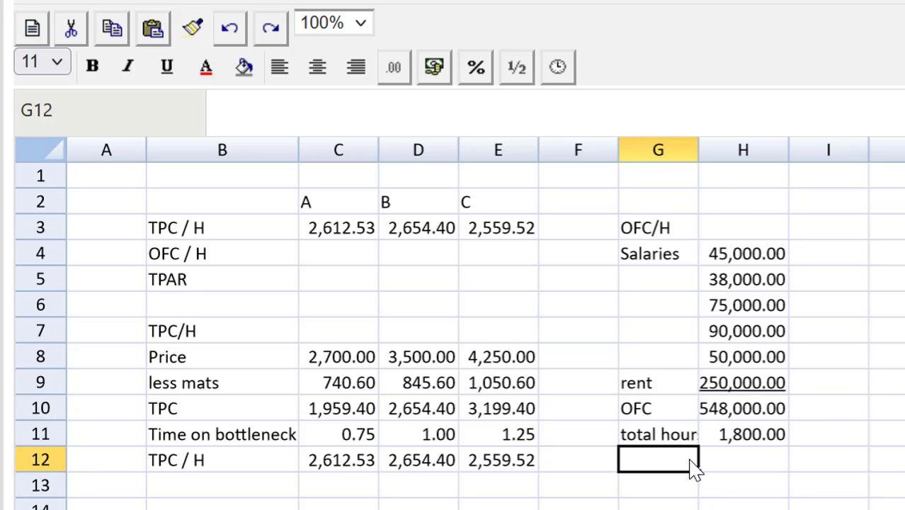
Label cell G12 OFC / H and divide the OFC total by the total hours with =H10/H11 in H12
{"action": "type", "text": "OFC / H"}
{"action": "key", "text": "Tab"}
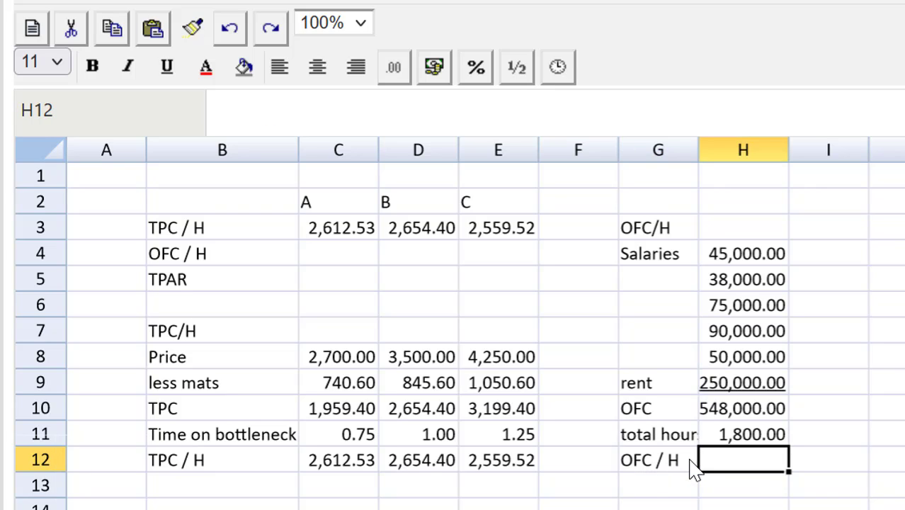
{"action": "type", "text": "="}
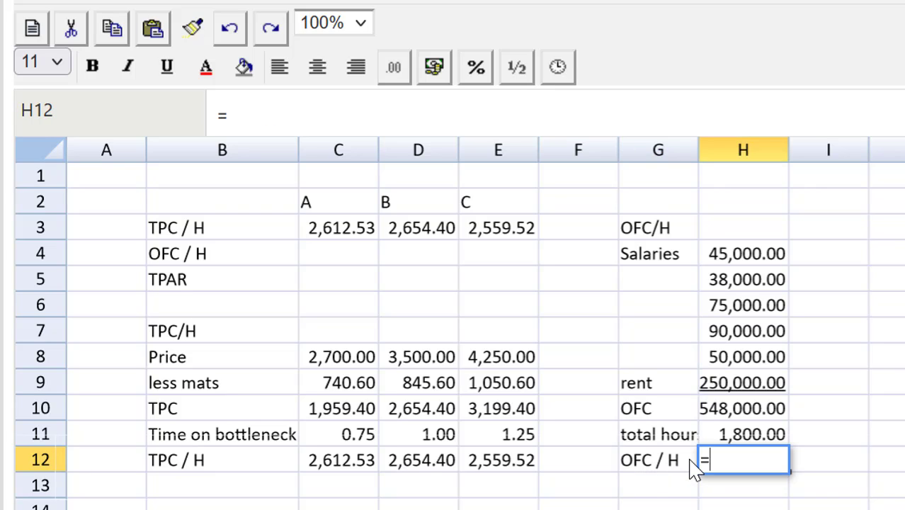
{"action": "left_click", "coordinate": [729, 418]}
{"action": "type", "text": "/"}
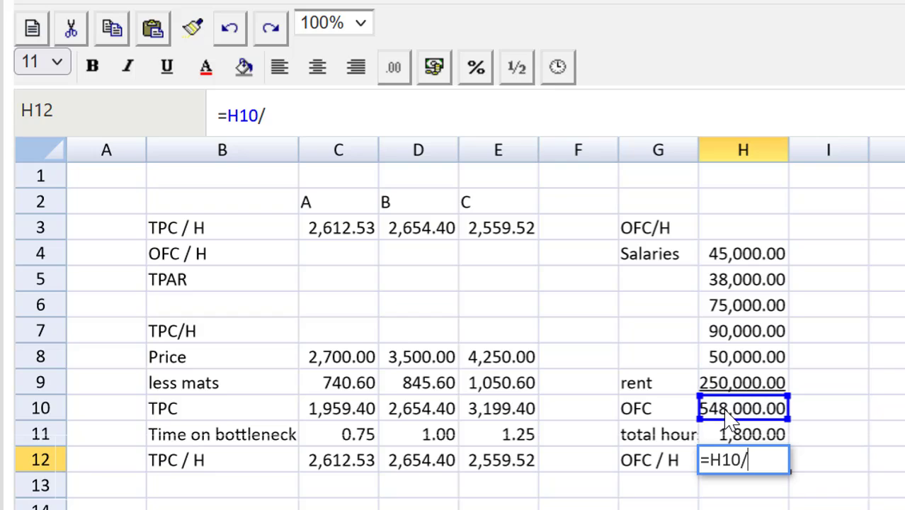
{"action": "left_click", "coordinate": [738, 435]}
{"action": "key", "text": "Return"}
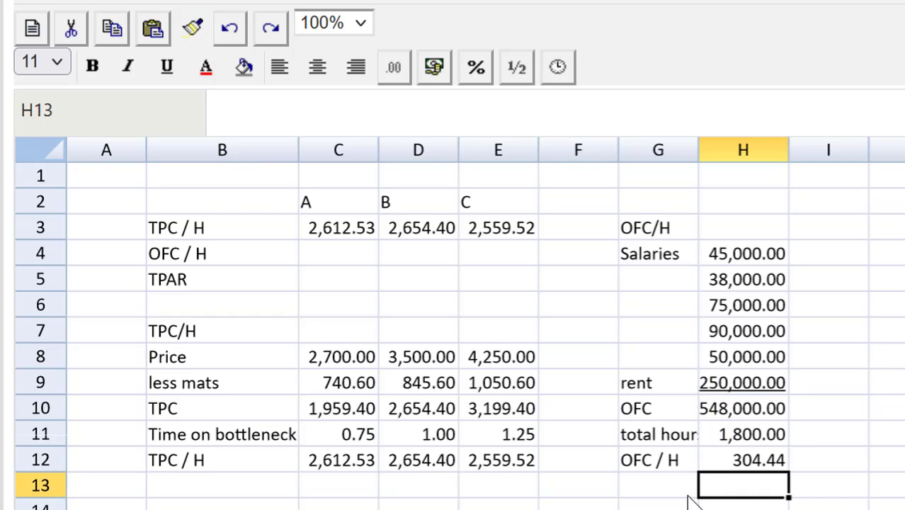
Correct the total hours in cell H11 to 1880
{"action": "left_click", "coordinate": [736, 441]}
{"action": "left_click", "coordinate": [287, 115]}
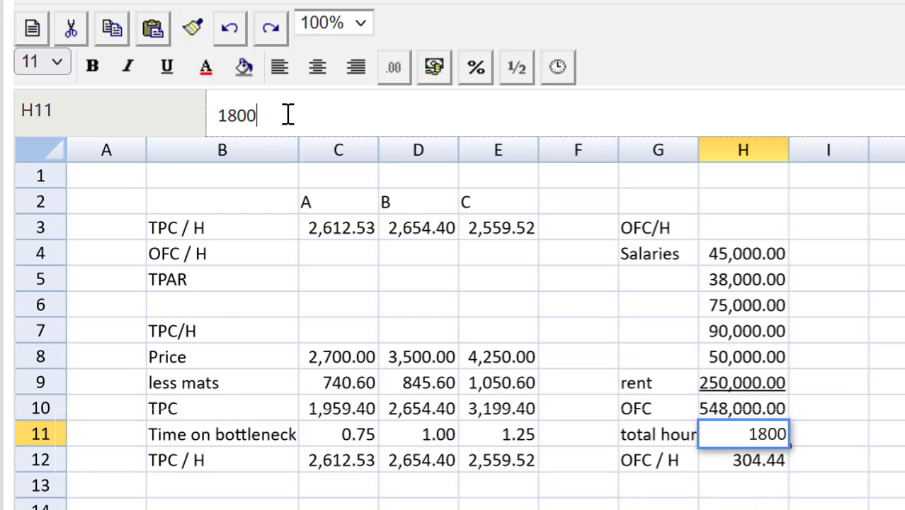
{"action": "key", "text": "BackSpace"}
{"action": "key", "text": "BackSpace"}
{"action": "type", "text": "80"}
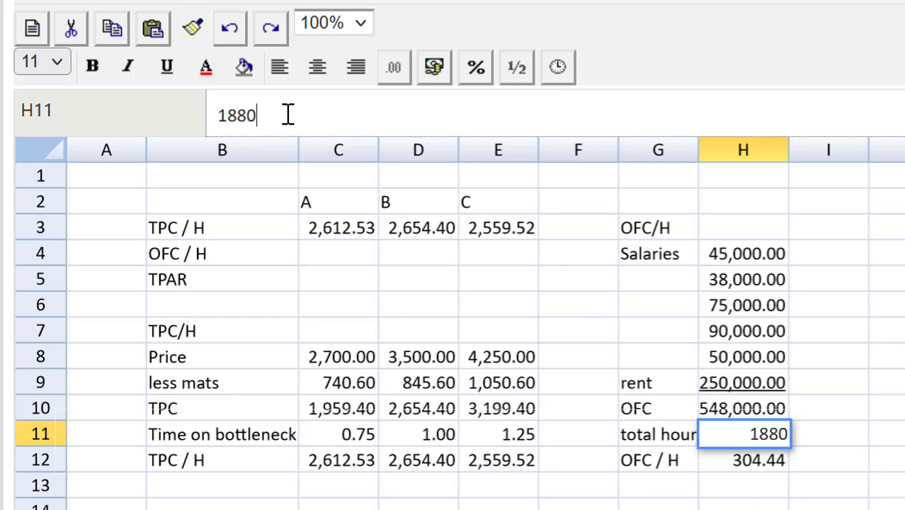
{"action": "key", "text": "Return"}
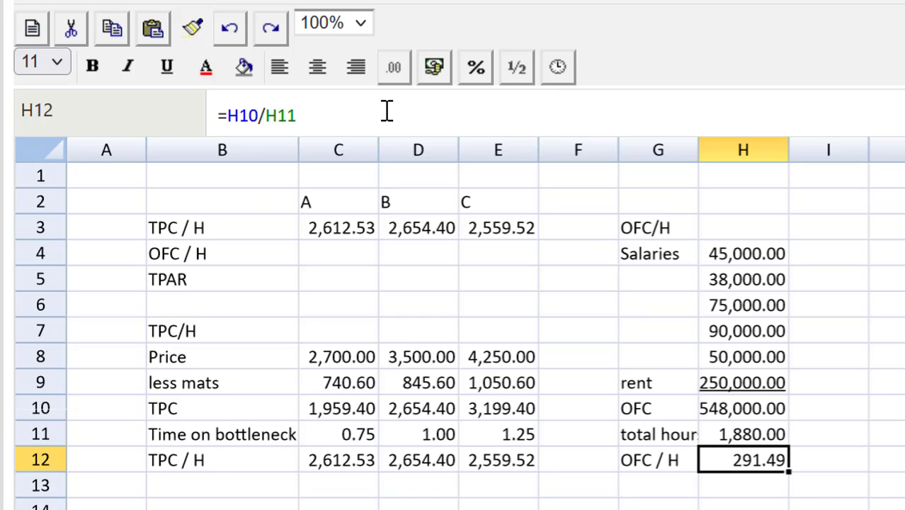
Link procedure A's OFC / H in cell C4 to the working with the absolute reference =$H$12
{"action": "left_click", "coordinate": [347, 259]}
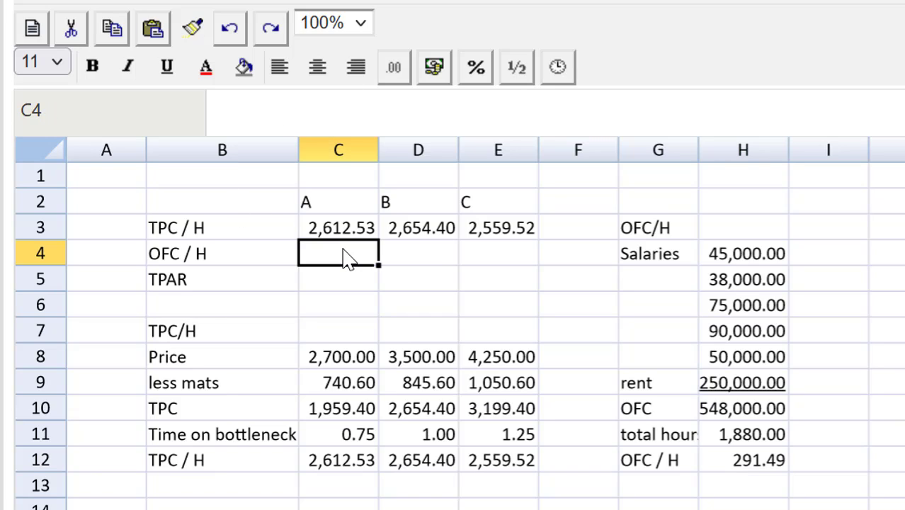
{"action": "type", "text": "="}
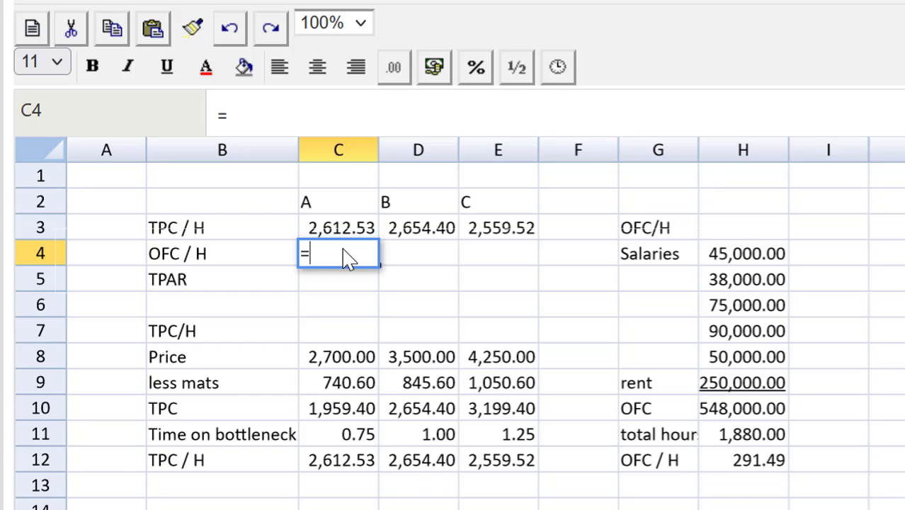
{"action": "left_click", "coordinate": [742, 484]}
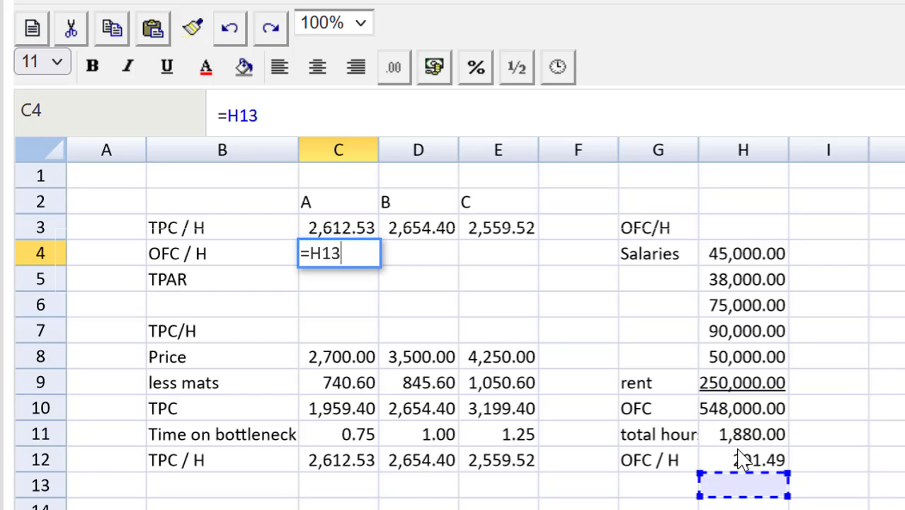
{"action": "left_click", "coordinate": [742, 461]}
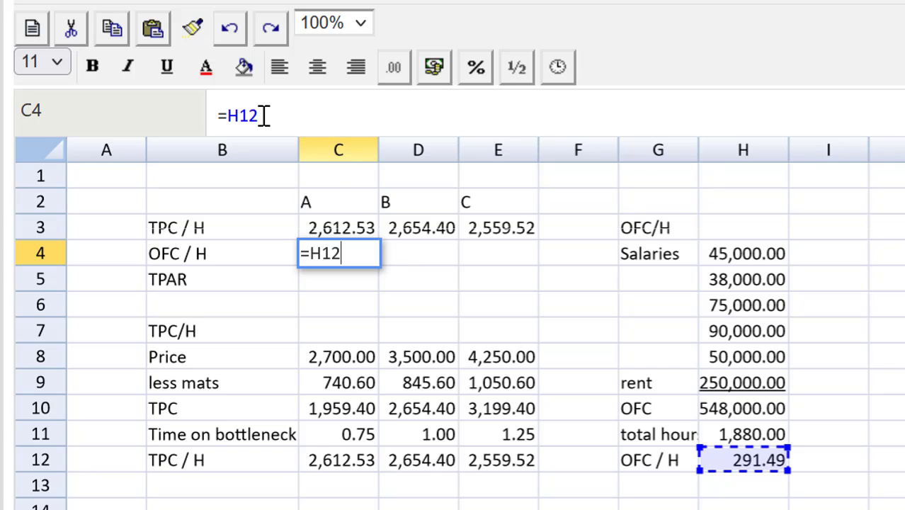
{"action": "left_click", "coordinate": [230, 115]}
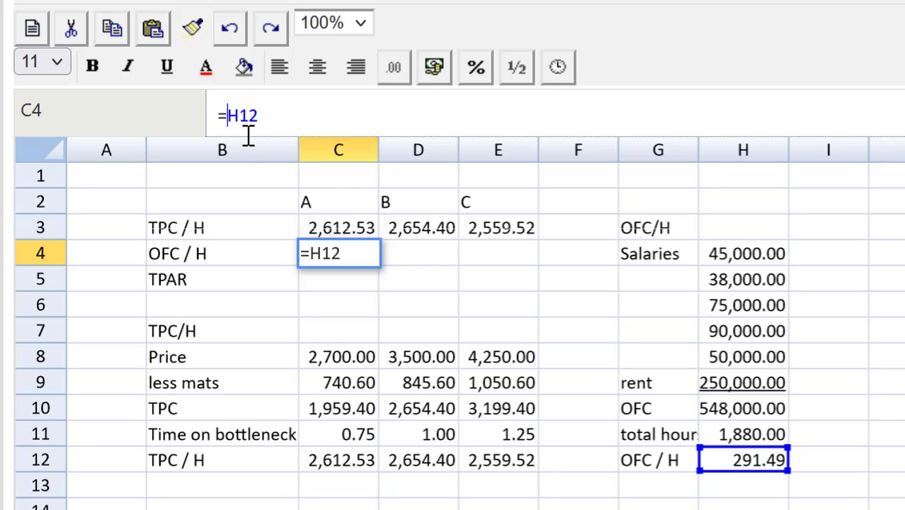
{"action": "type", "text": "$"}
{"action": "key", "text": "Right"}
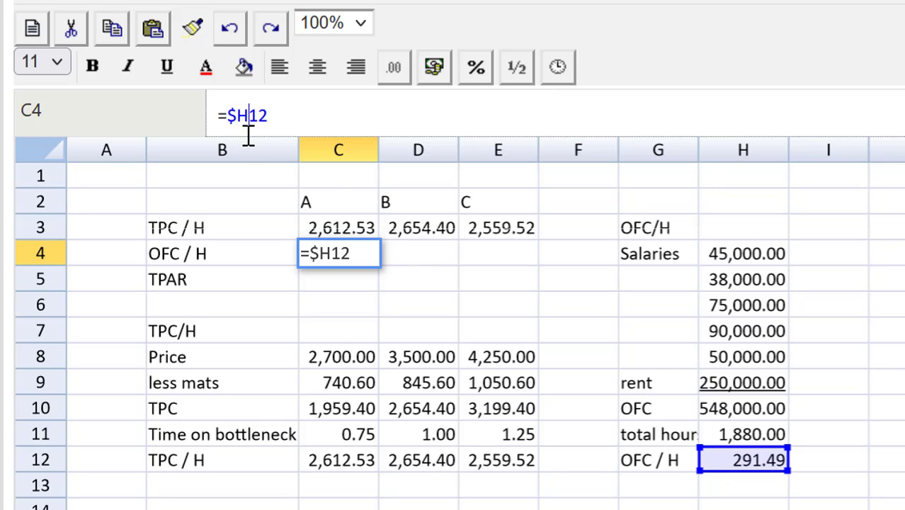
{"action": "type", "text": "$"}
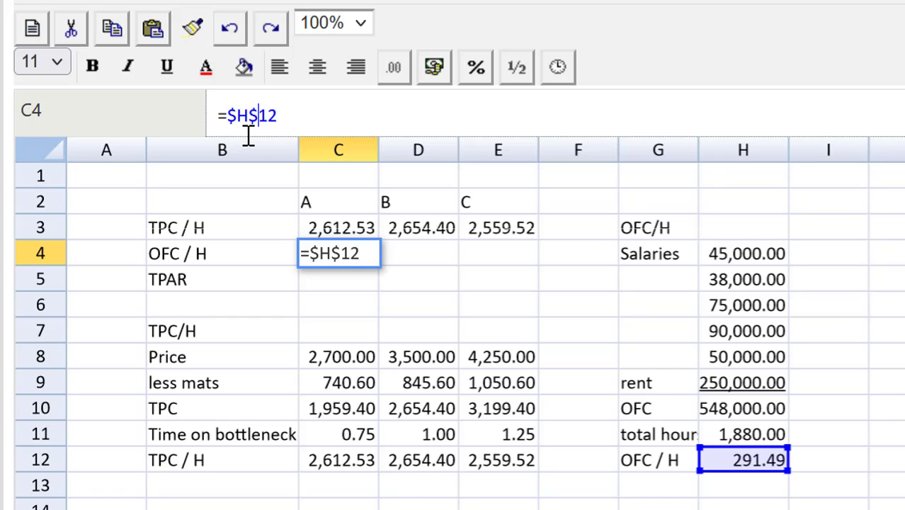
{"action": "key", "text": "Return"}
Copy the OFC / H formula from C4 to cells D4 and E4 for procedures B and C
{"action": "key", "text": "Up"}
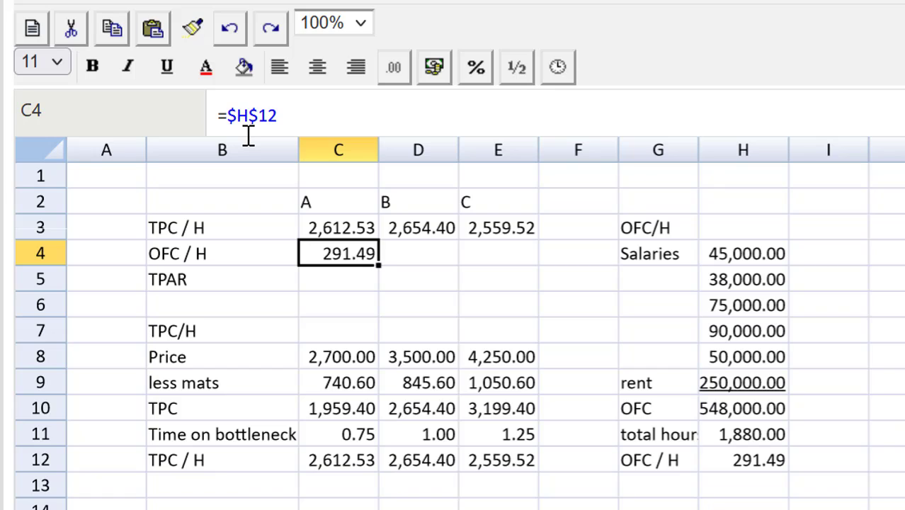
{"action": "key", "text": "ctrl+c"}
{"action": "key", "text": "Right"}
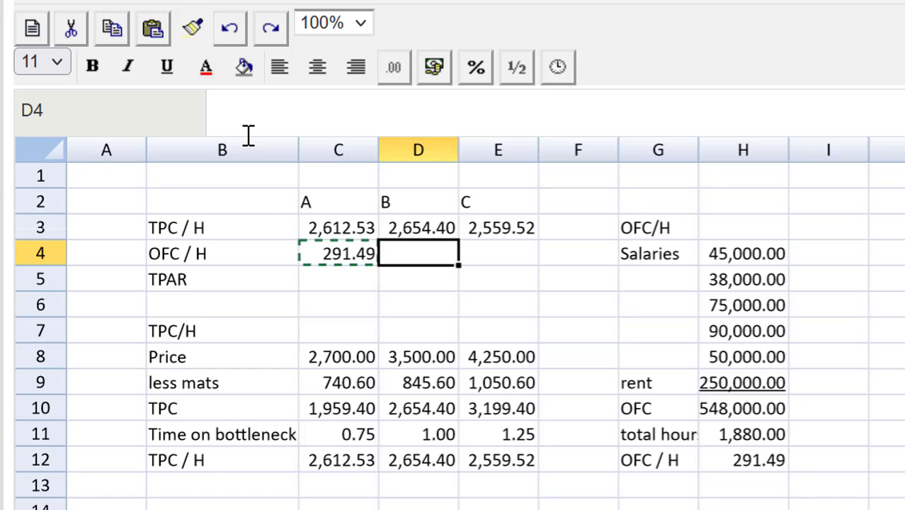
{"action": "key", "text": "ctrl+v"}
{"action": "key", "text": "Right"}
{"action": "key", "text": "ctrl+v"}
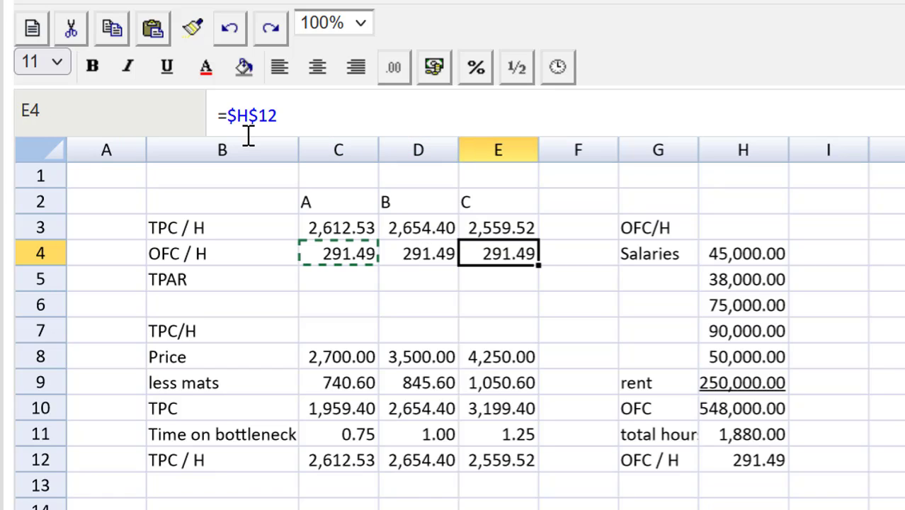
Make procedure A's TPAR cell C5 the active cell
{"action": "key", "text": "Down"}
{"action": "key", "text": "Left"}
{"action": "key", "text": "Left"}
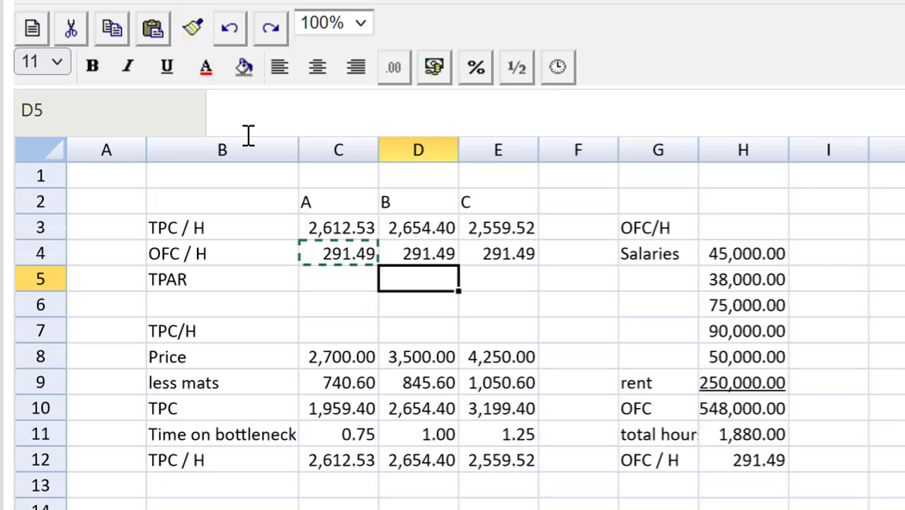
{"action": "type", "text": "'=$H$12="}
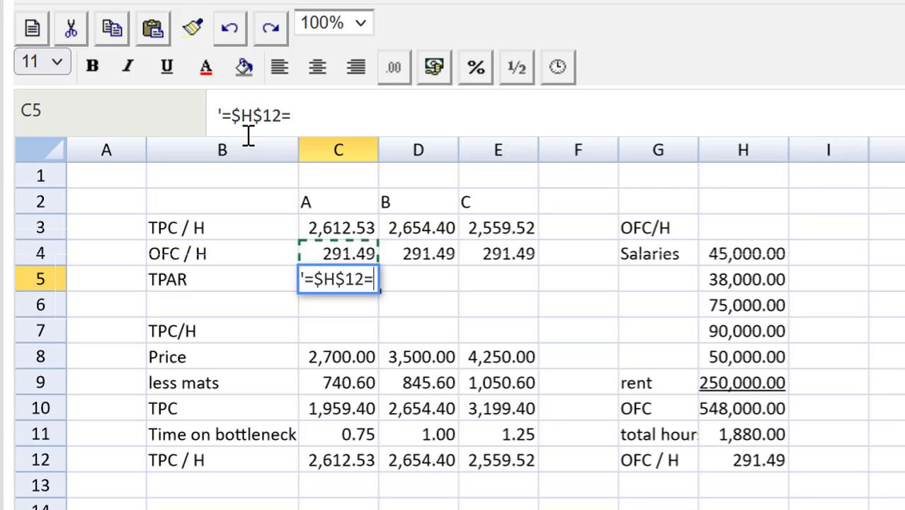
{"action": "key", "text": "BackSpace"}
{"action": "key", "text": "BackSpace"}
{"action": "key", "text": "BackSpace"}
{"action": "key", "text": "BackSpace"}
{"action": "key", "text": "BackSpace"}
{"action": "key", "text": "BackSpace"}
{"action": "key", "text": "BackSpace"}
{"action": "key", "text": "BackSpace"}
Divide procedure A's TPC / H by its OFC / H with =C3/C4 in cell C5 and copy the formula to D5 and E5
{"action": "type", "text": "="}
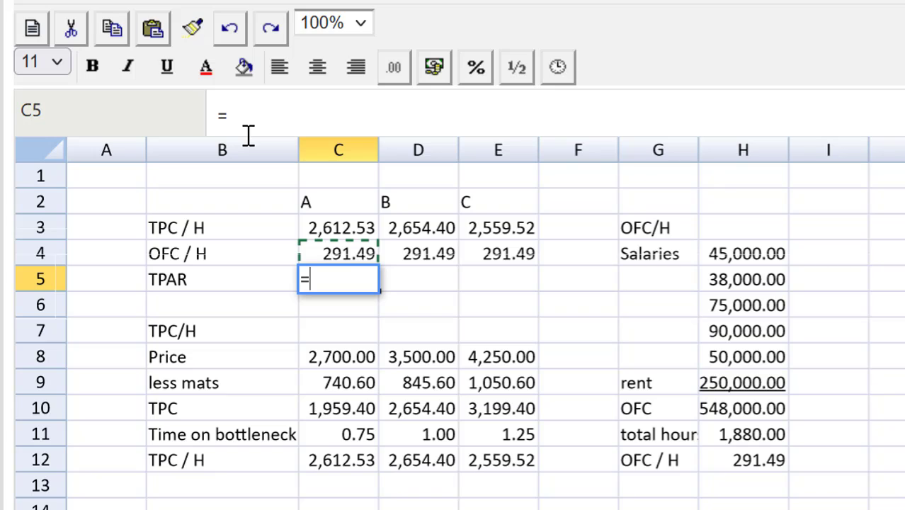
{"action": "left_click", "coordinate": [345, 238]}
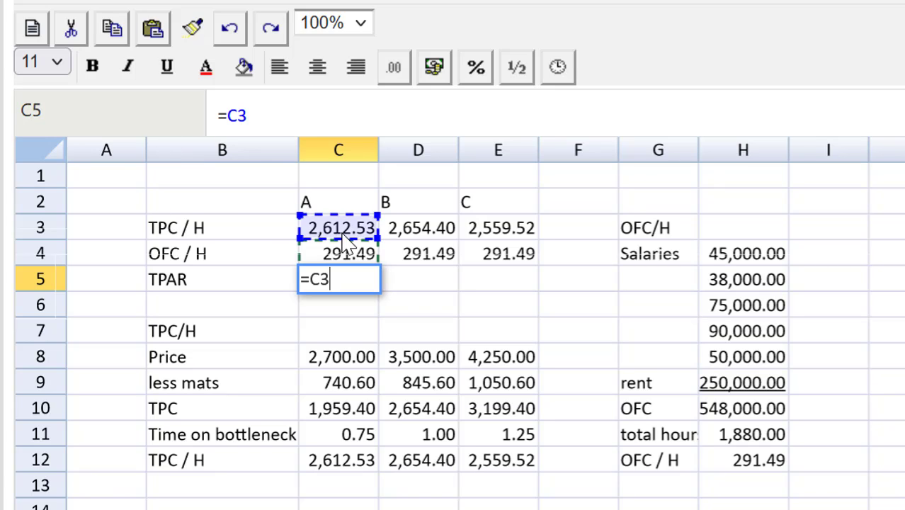
{"action": "type", "text": "/"}
{"action": "left_click", "coordinate": [334, 253]}
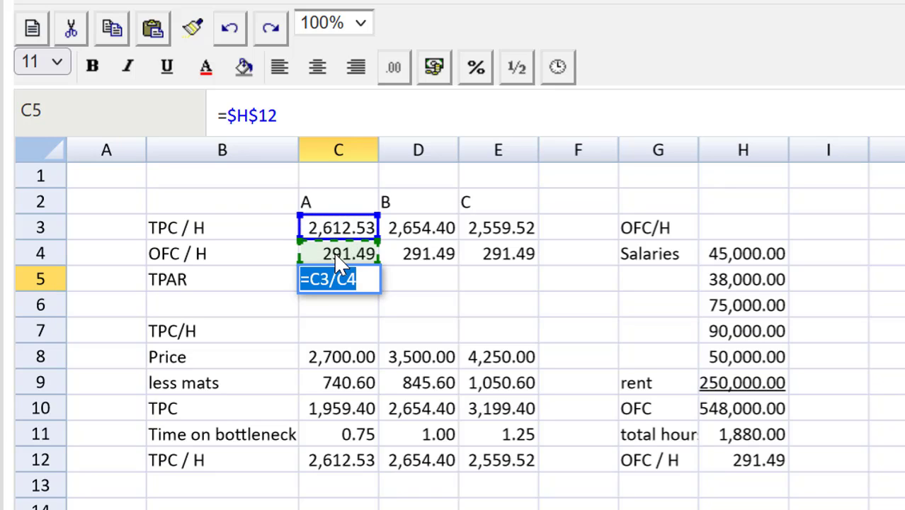
{"action": "key", "text": "Return"}
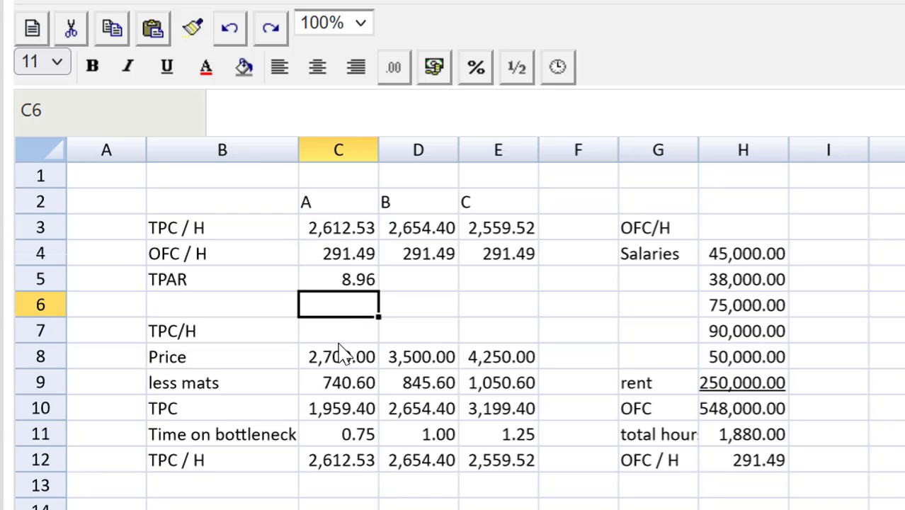
{"action": "left_click", "coordinate": [340, 281]}
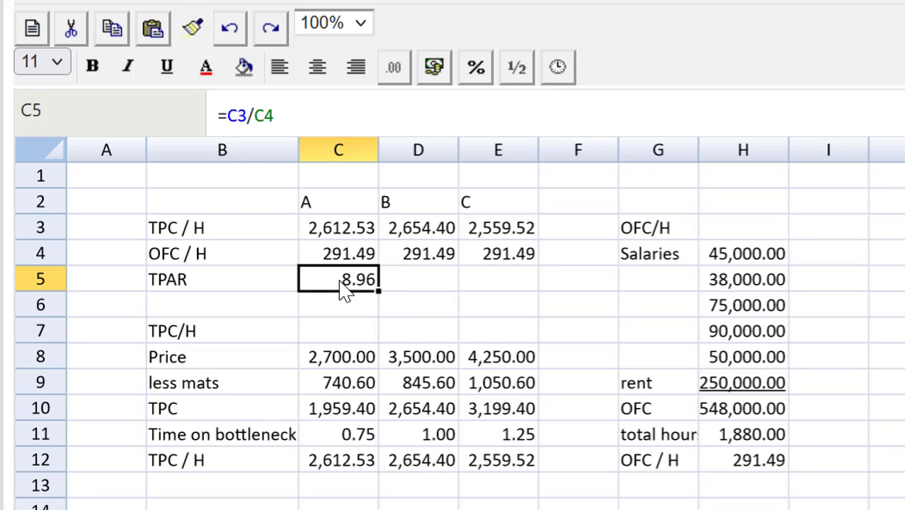
{"action": "left_click_drag", "start_coordinate": [378, 290], "coordinate": [504, 314]}
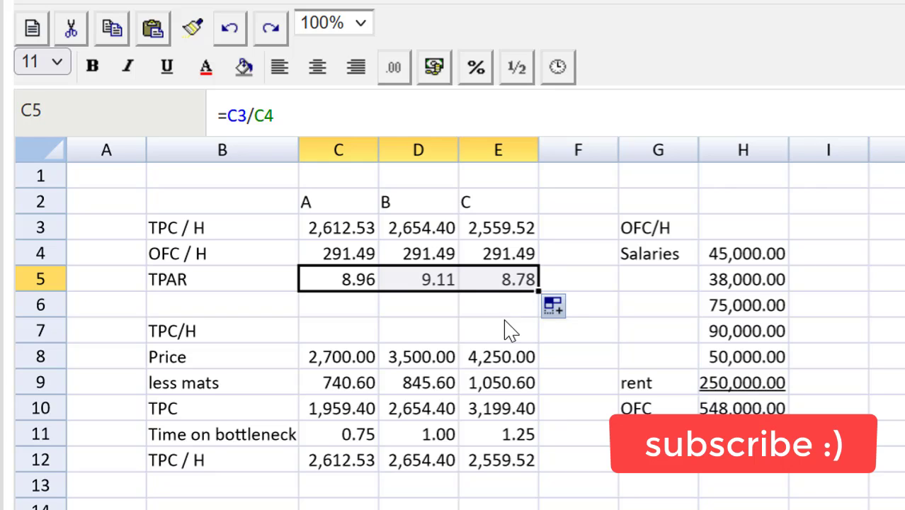
Centre the procedure headings A, B and C in cells C2 to E2 and make them bold
{"action": "left_click", "coordinate": [345, 207]}
{"action": "left_click_drag", "start_coordinate": [344, 209], "coordinate": [492, 203]}
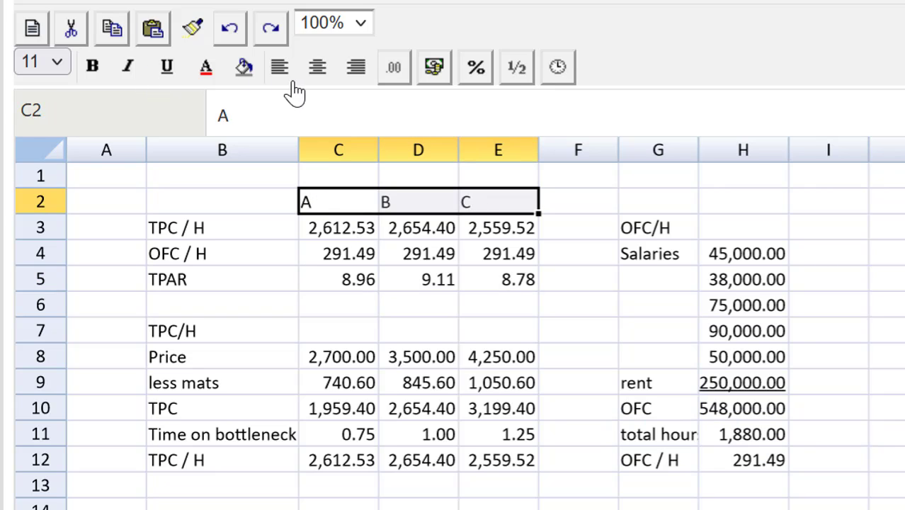
{"action": "left_click", "coordinate": [317, 70]}
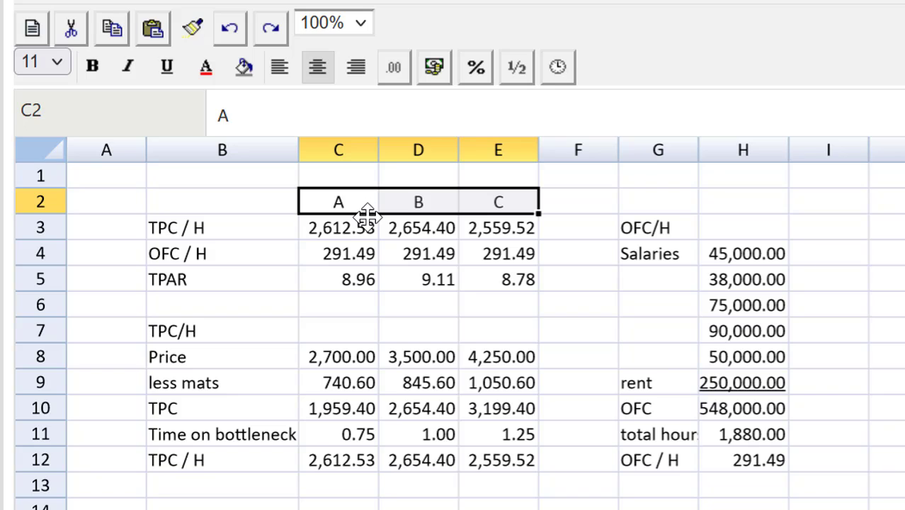
{"action": "key", "text": "ctrl+b"}
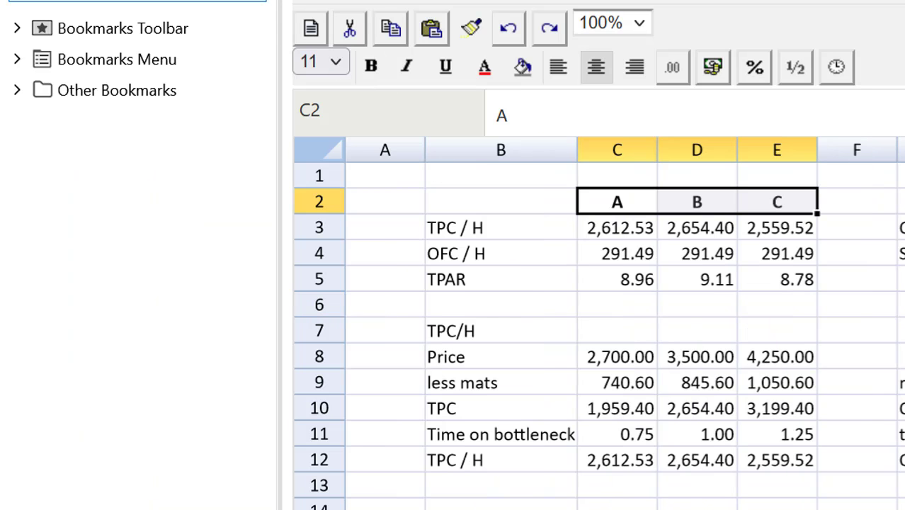
{"action": "key", "text": "ctrl+b"}
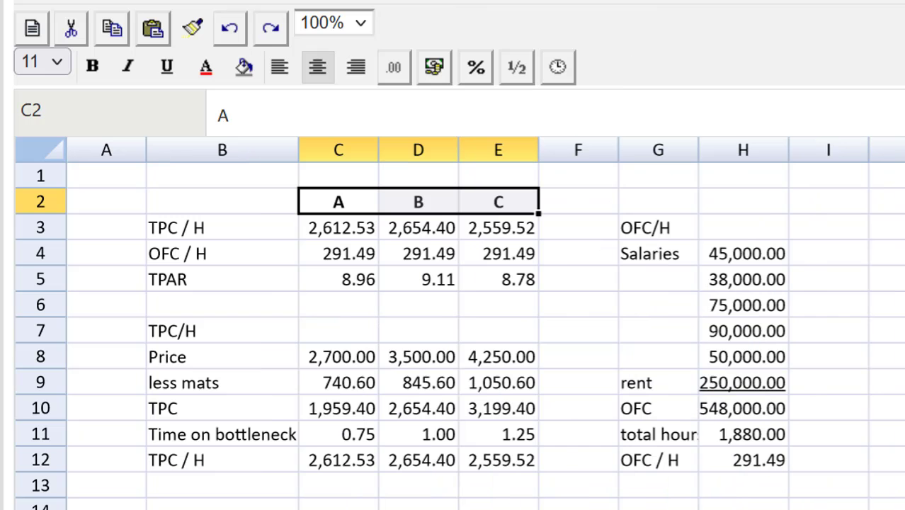
Make the TPAR label and ratios in cells B5 to E5 bold
{"action": "left_click", "coordinate": [246, 236]}
{"action": "left_click_drag", "start_coordinate": [218, 287], "coordinate": [475, 280]}
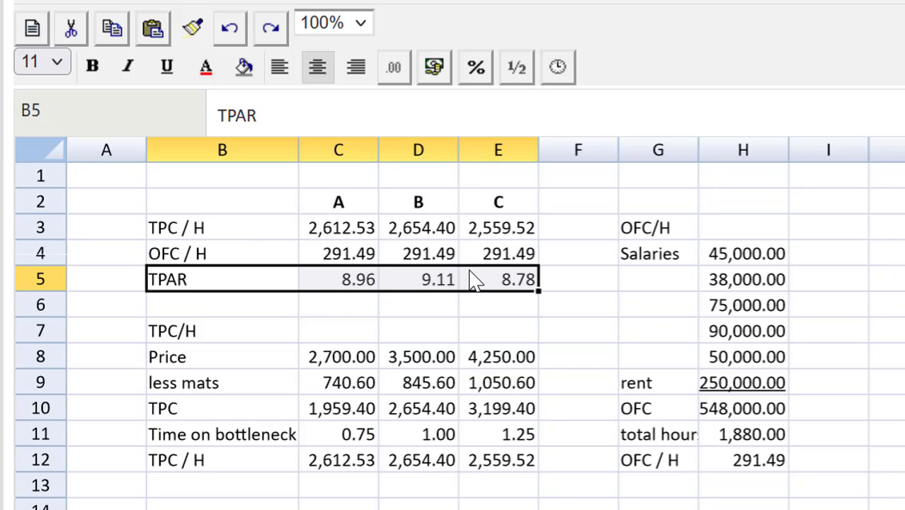
{"action": "key", "text": "ctrl+b"}
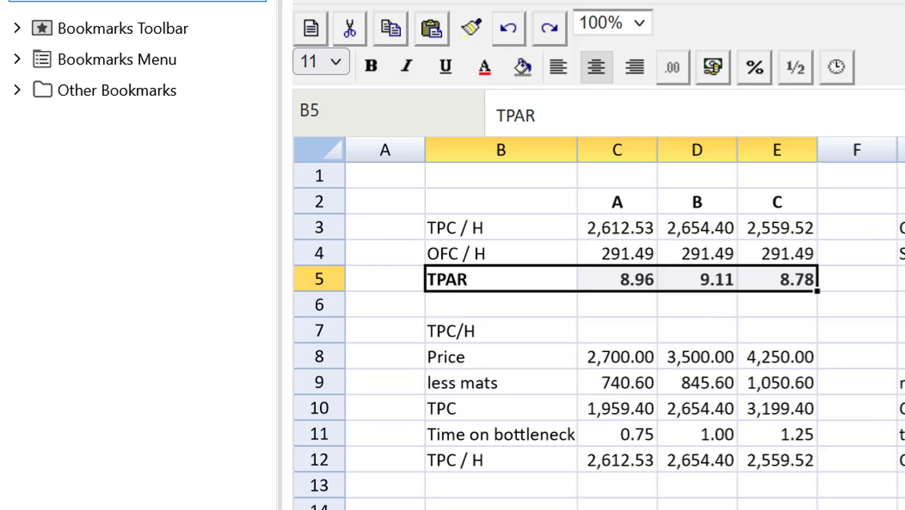
{"action": "key", "text": "ctrl+b"}
Make the TPC / H result row in B12 to E12 and the OFC / H result in G12 to H12 bold
{"action": "left_click_drag", "start_coordinate": [202, 461], "coordinate": [496, 462]}
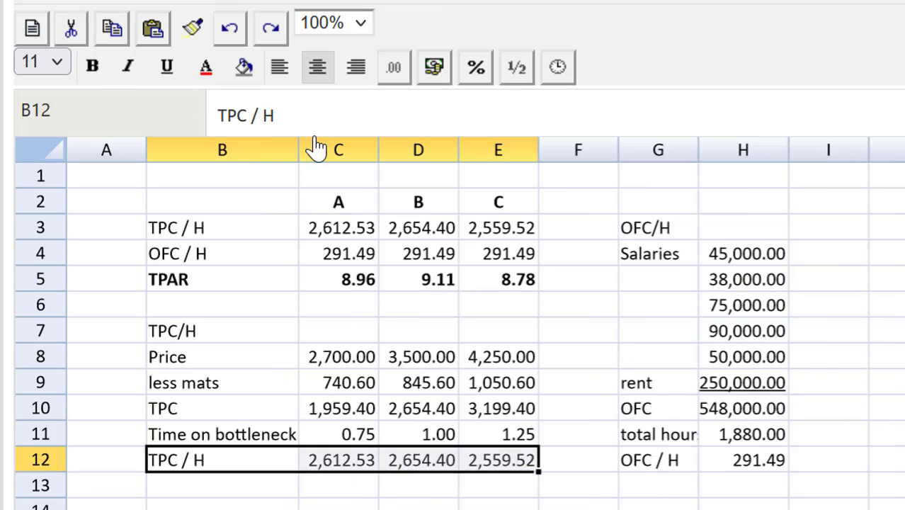
{"action": "key", "text": "ctrl+b"}
{"action": "left_click_drag", "start_coordinate": [637, 467], "coordinate": [733, 465]}
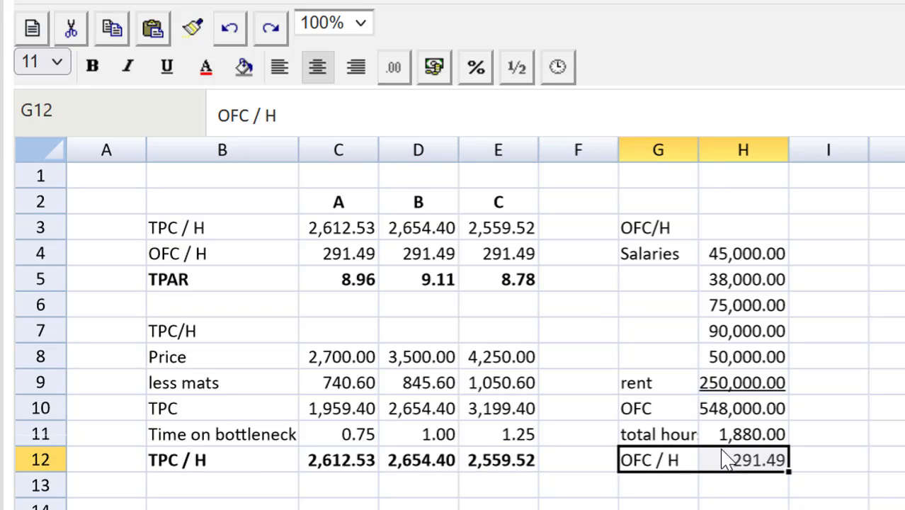
{"action": "left_click", "coordinate": [92, 68]}
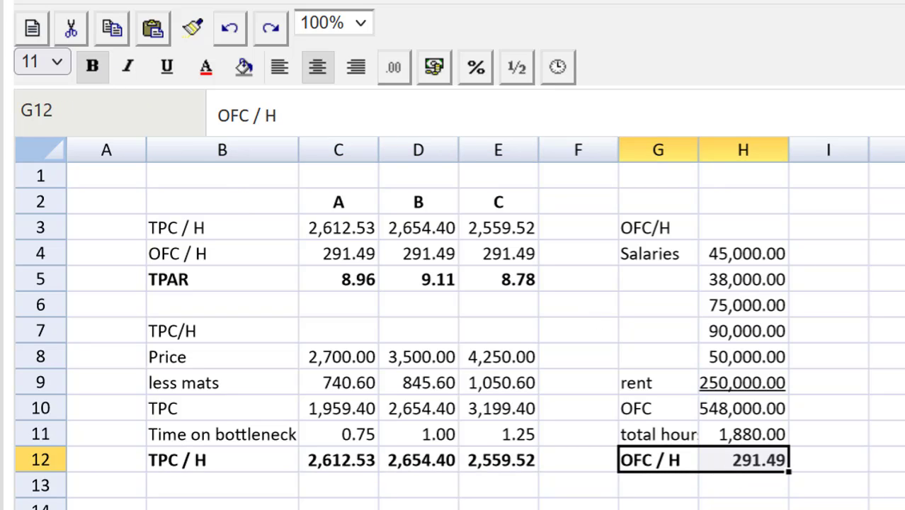